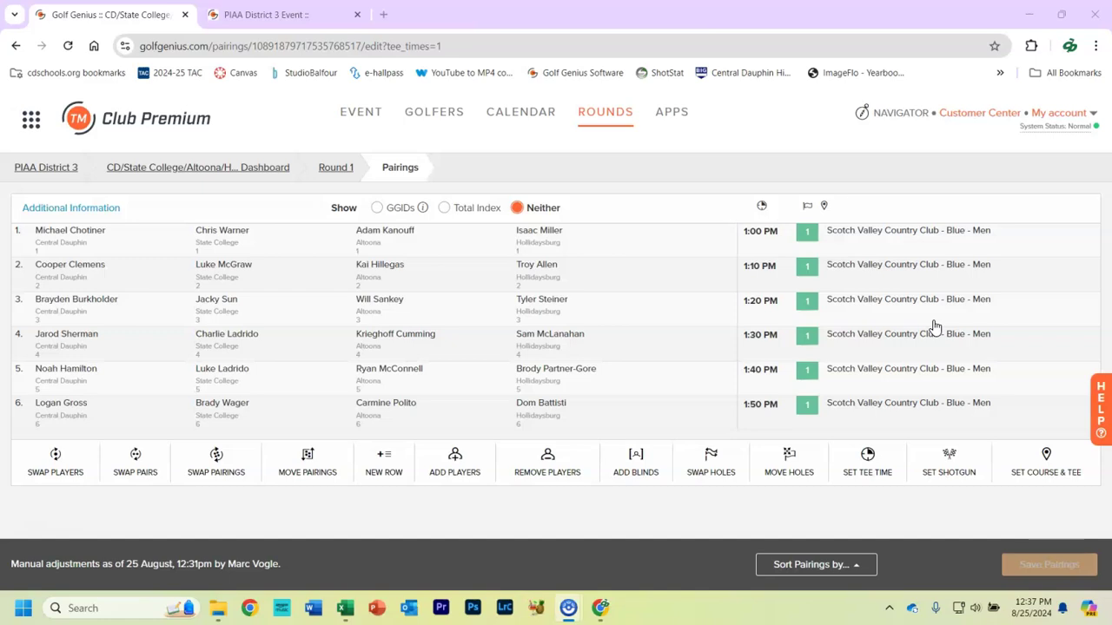
Open the Round 1 menu from ROUNDS in the top navigation bar.
left_click(605, 117)
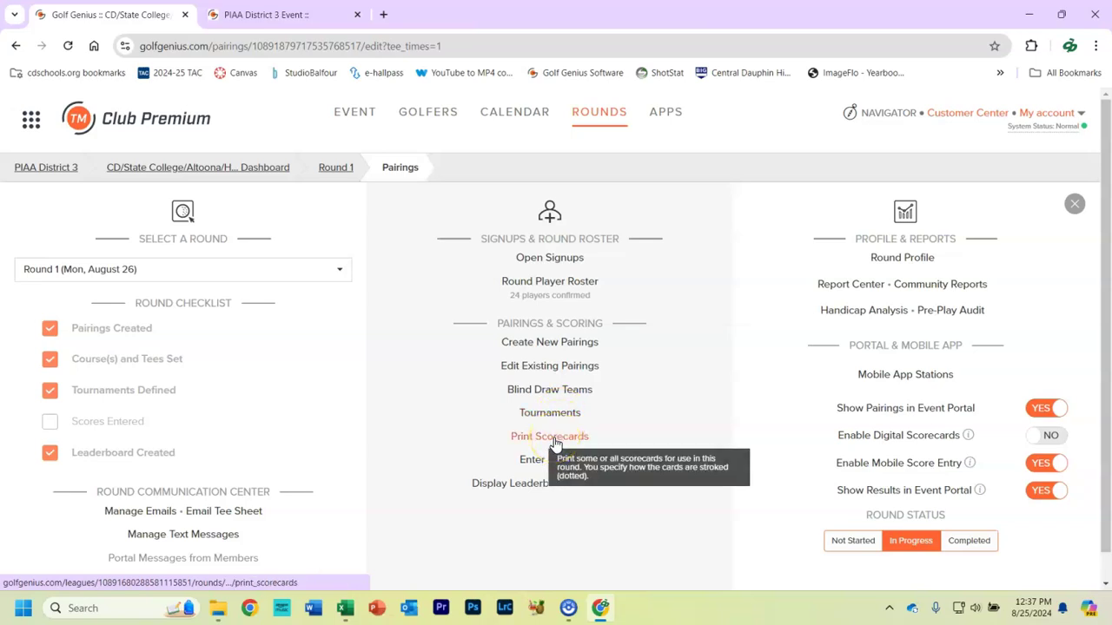
Go to Round 1's Print Scorecards page and scroll down to the My Scorecards carousel.
left_click(555, 443)
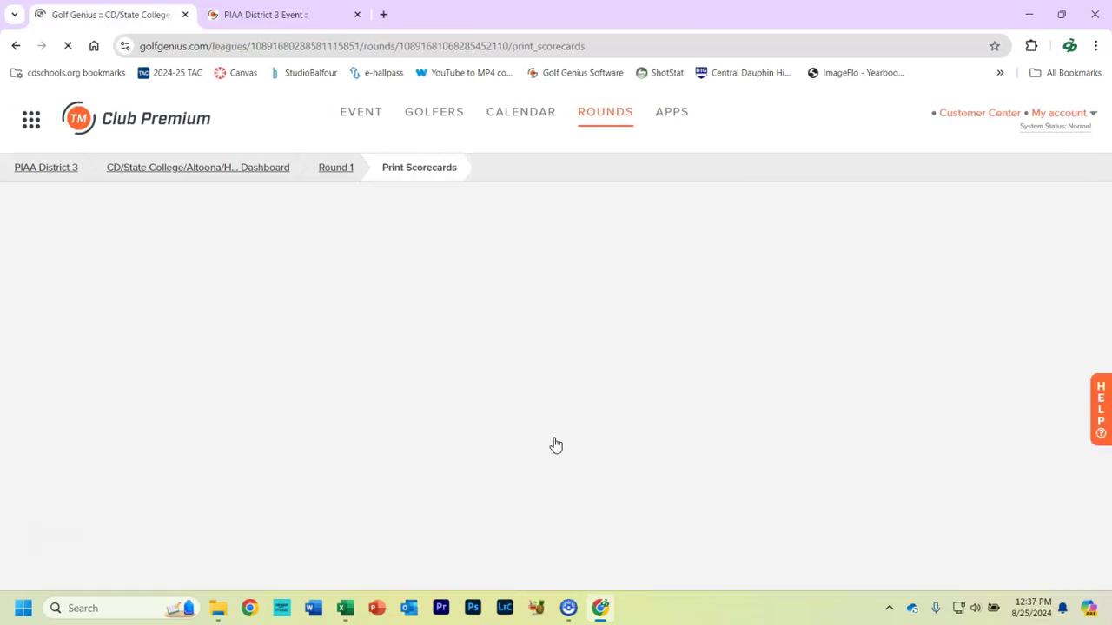
scroll(616, 415, "down", 2)
mouse_move(620, 409)
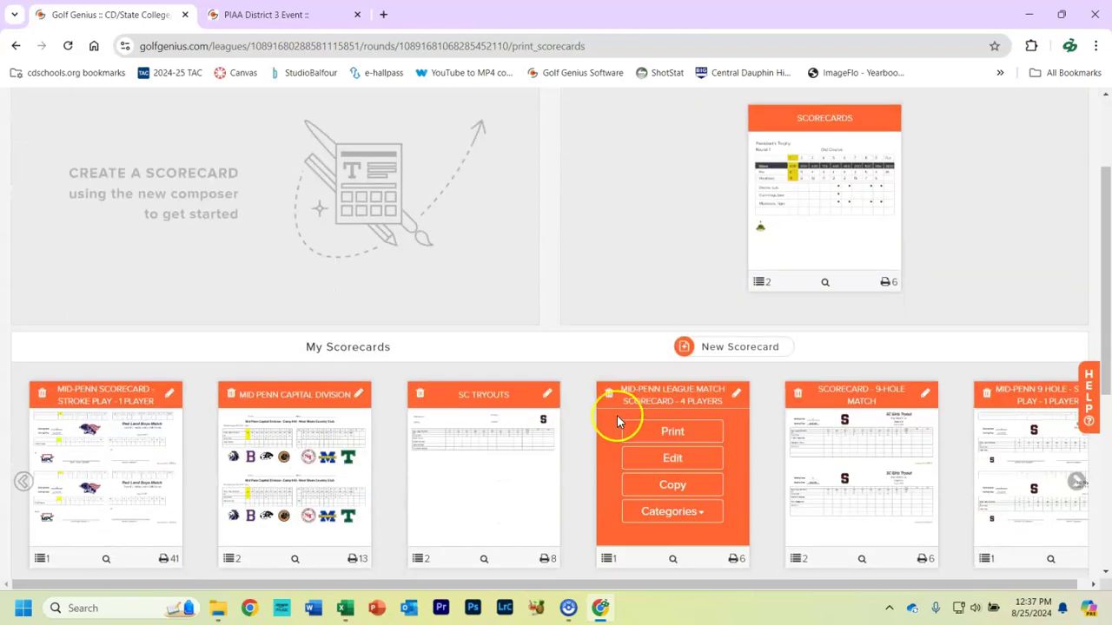
scroll(621, 417, "down", 1)
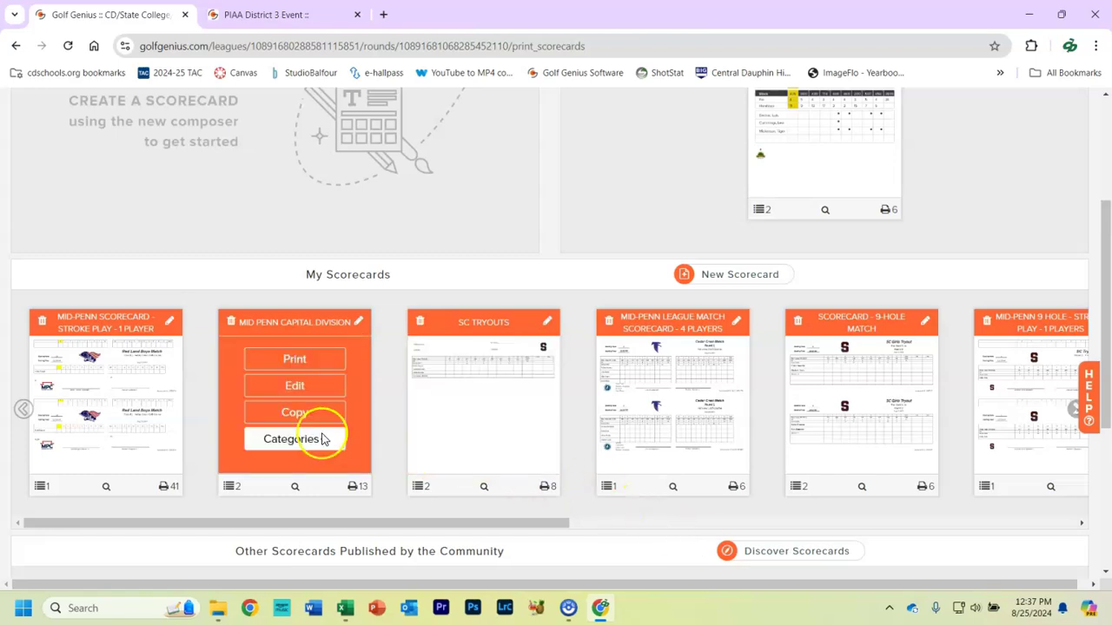
mouse_move(166, 390)
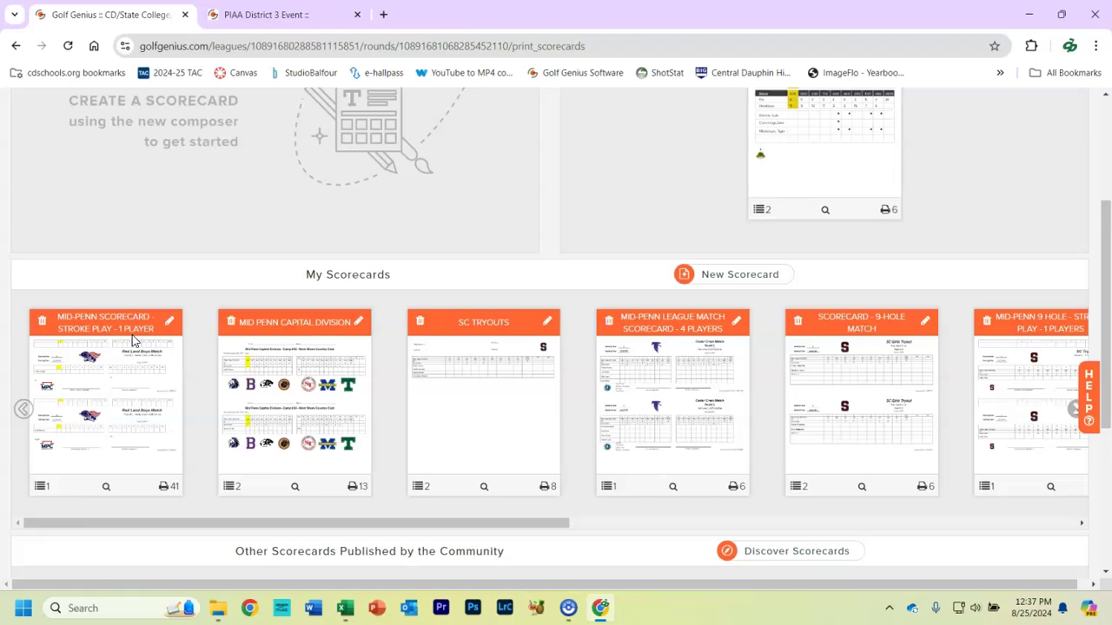
mouse_move(702, 367)
left_click_drag(500, 519, 467, 586)
Print the Mid-Penn stroke-play one-player scorecard with default margins, linked to the User Defined tournament.
mouse_move(121, 360)
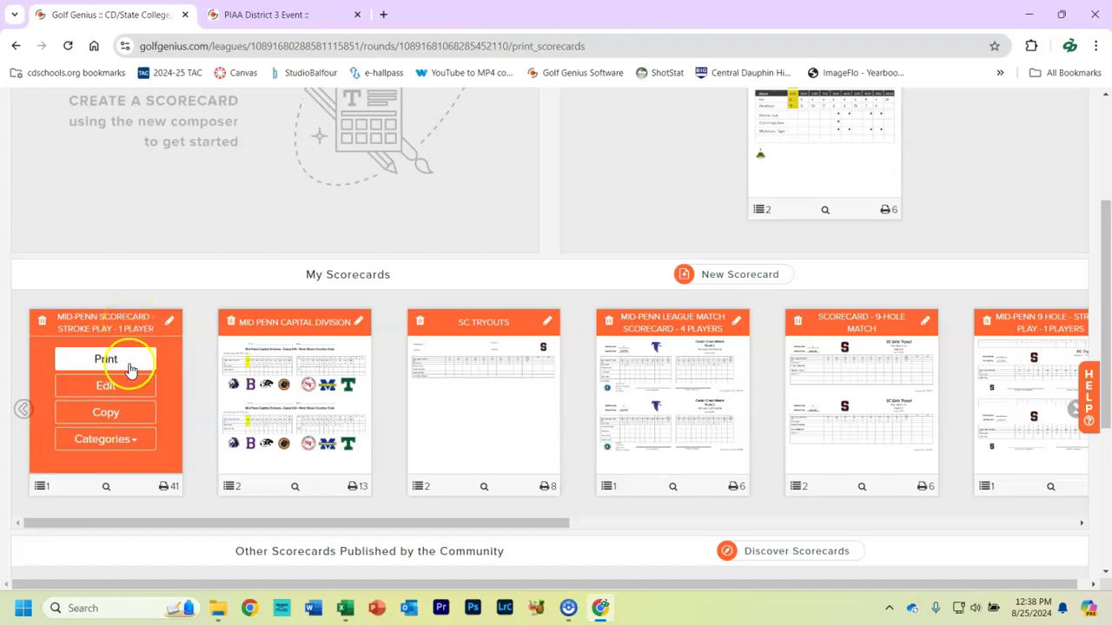
left_click(106, 359)
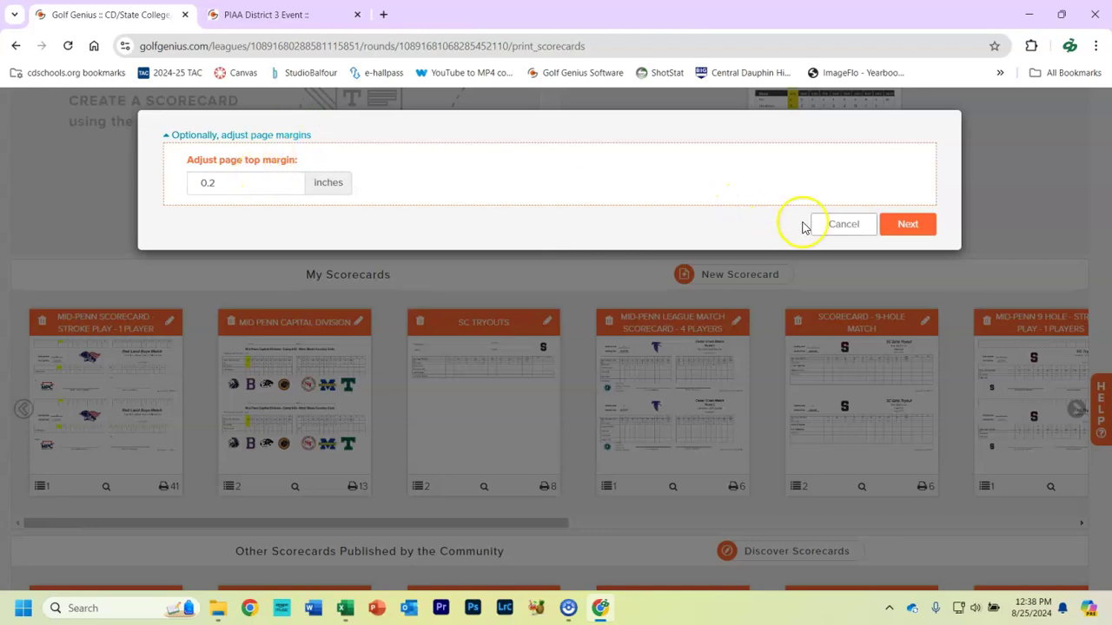
left_click(907, 224)
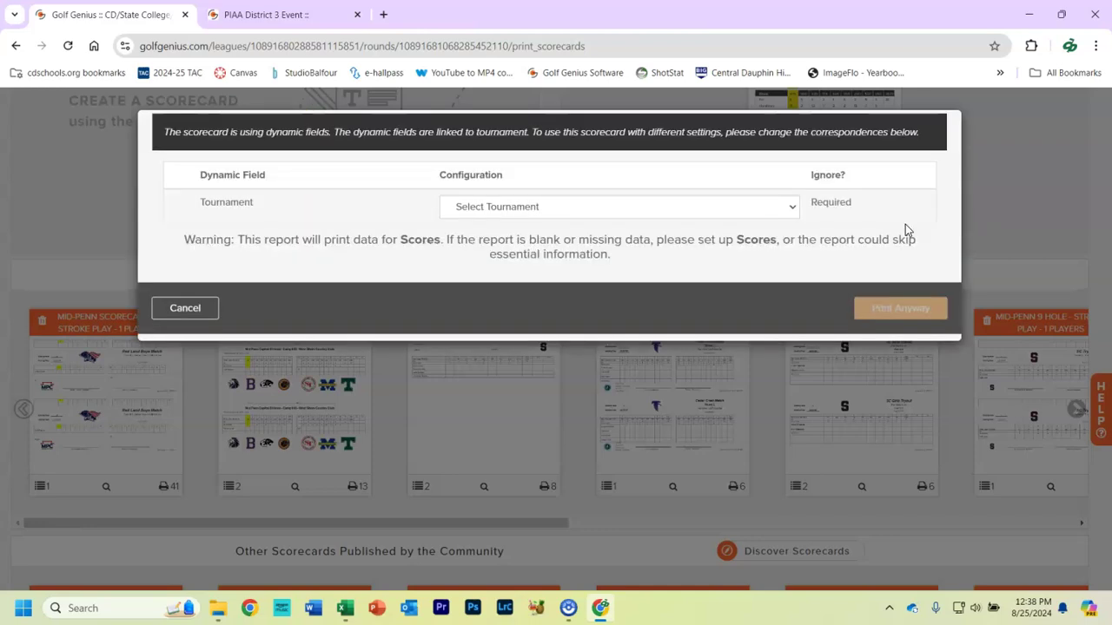
left_click(495, 208)
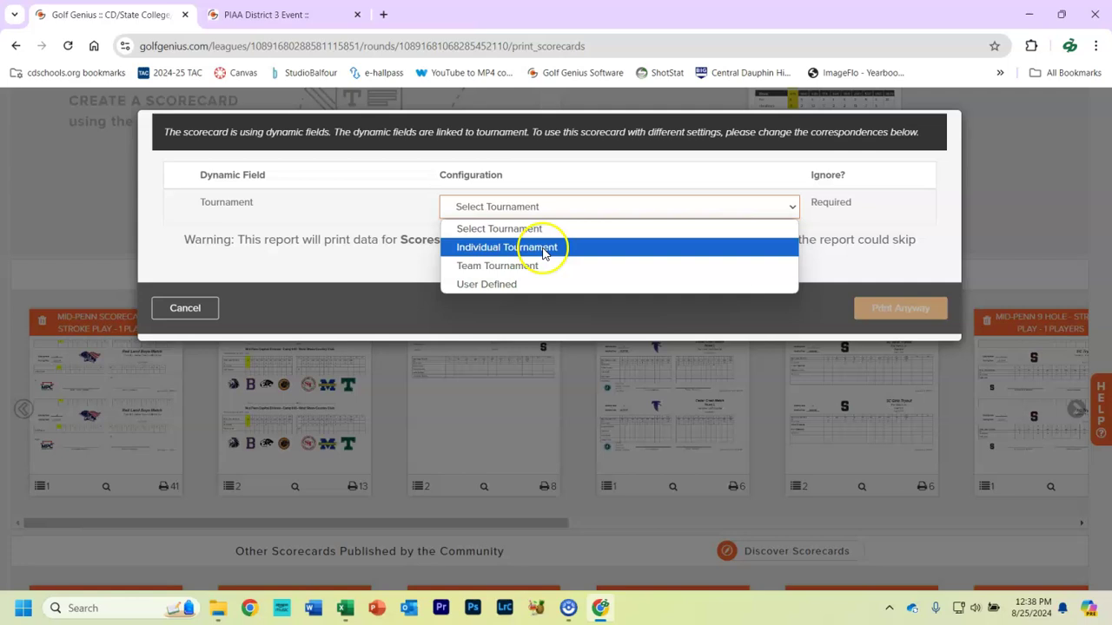
left_click(512, 286)
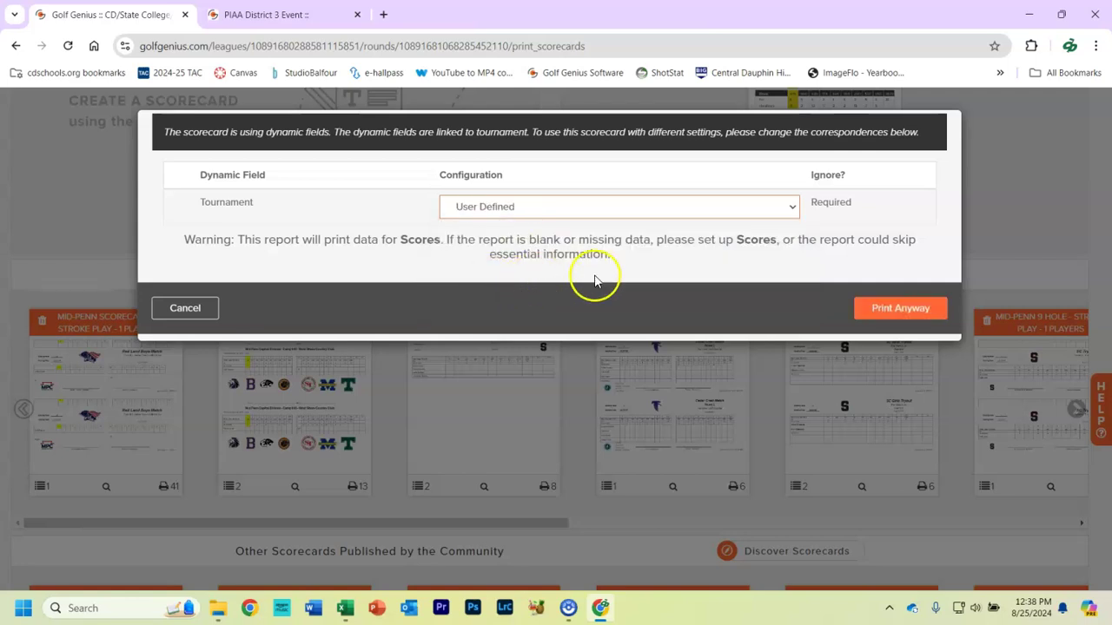
left_click(884, 304)
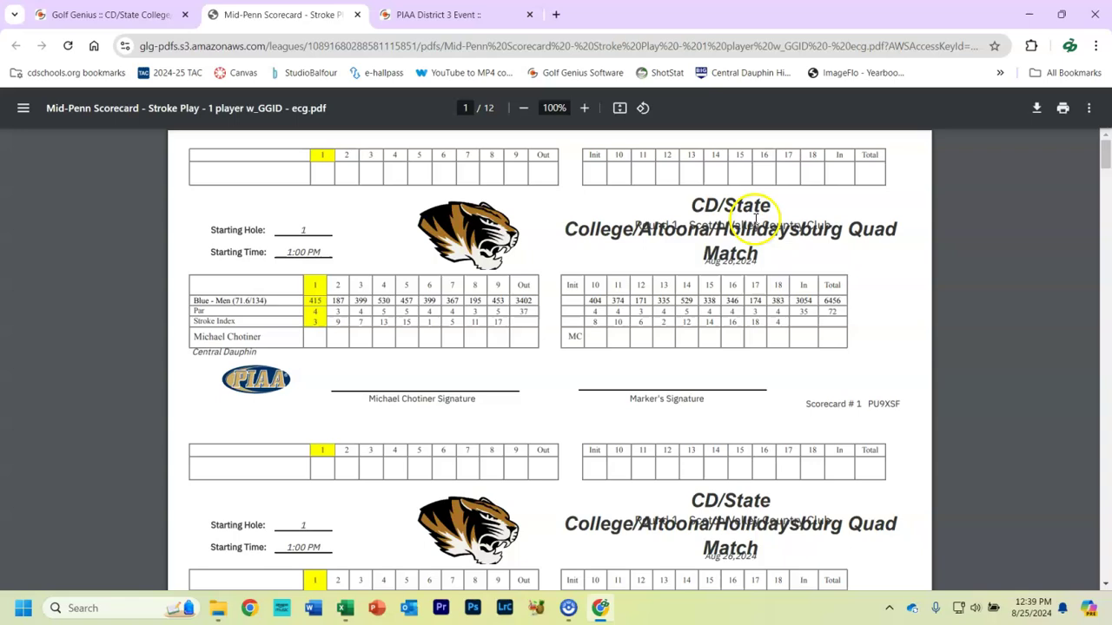
Scroll through the 12-page scorecard PDF, then return to the top of the Golf Genius tab.
scroll(695, 374, "down", 3)
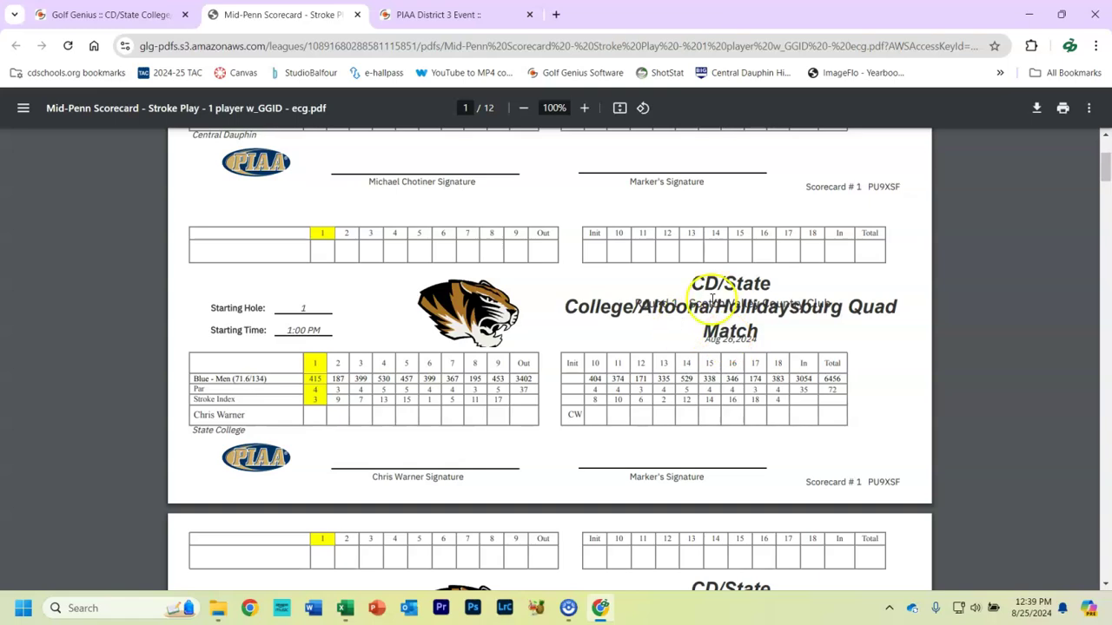
scroll(695, 312, "down", 1)
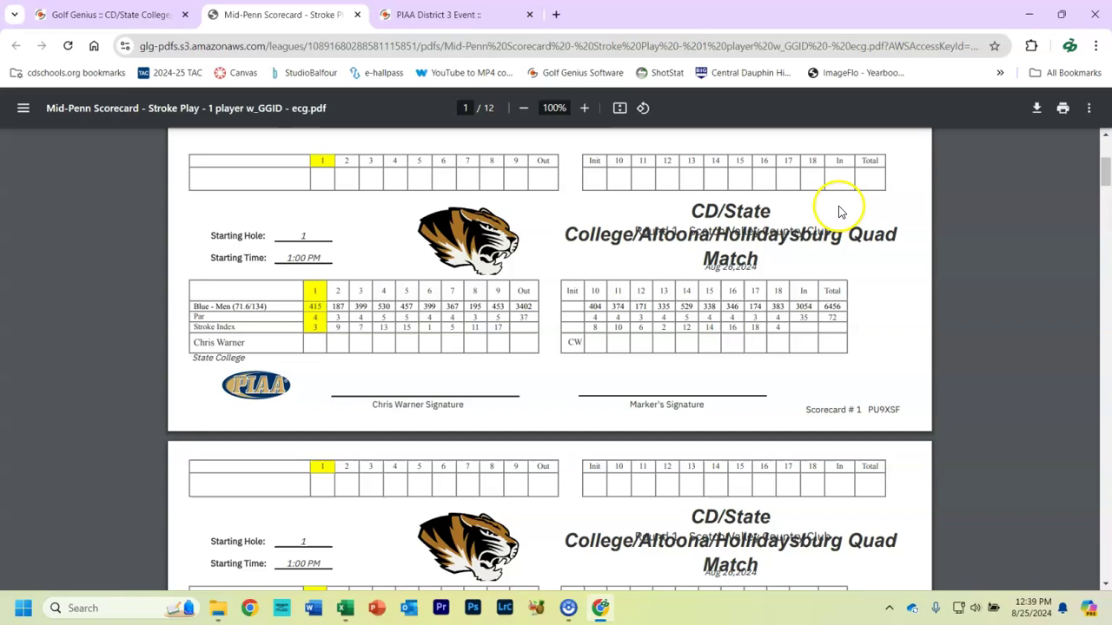
scroll(483, 278, "down", 4)
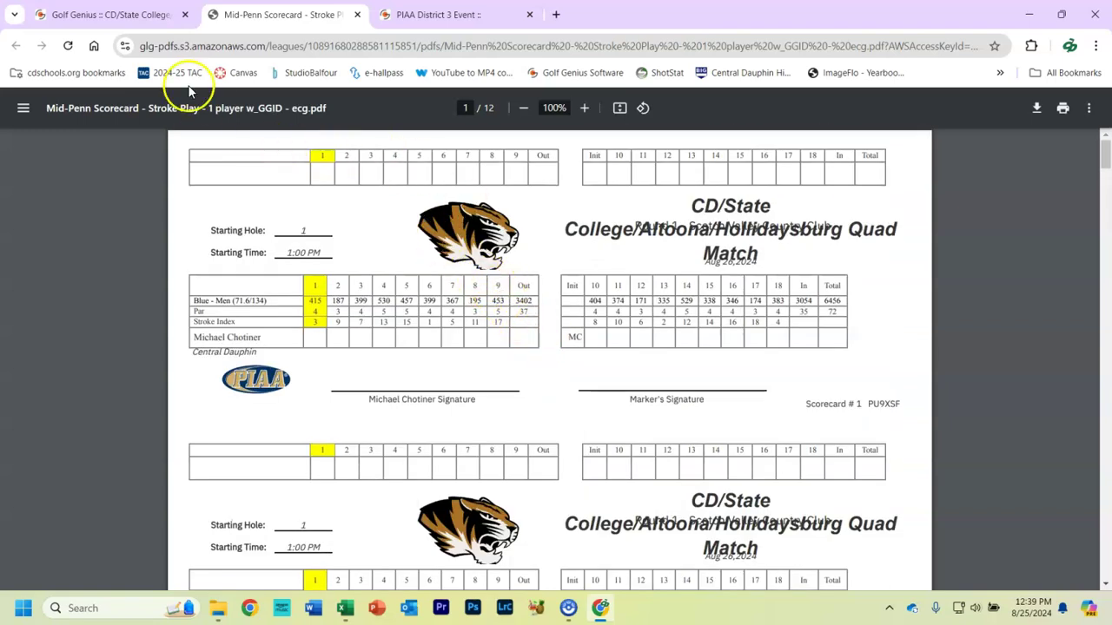
left_click(117, 18)
scroll(555, 300, "up", 3)
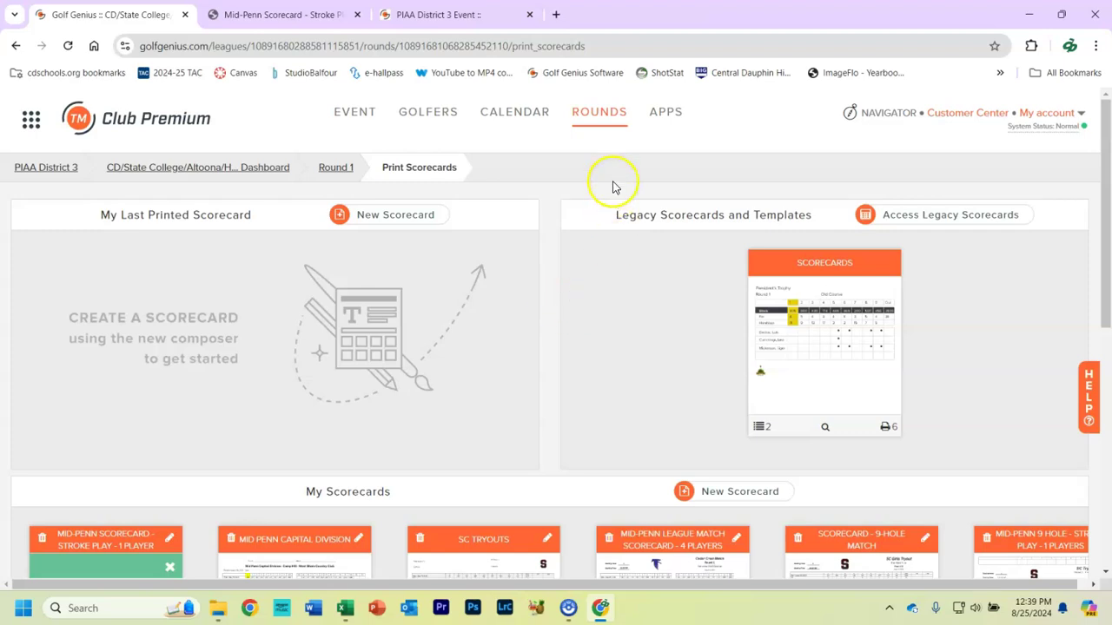
Open Round 1 Enter Scores and fill all six groups' empty scores with random values.
left_click(599, 113)
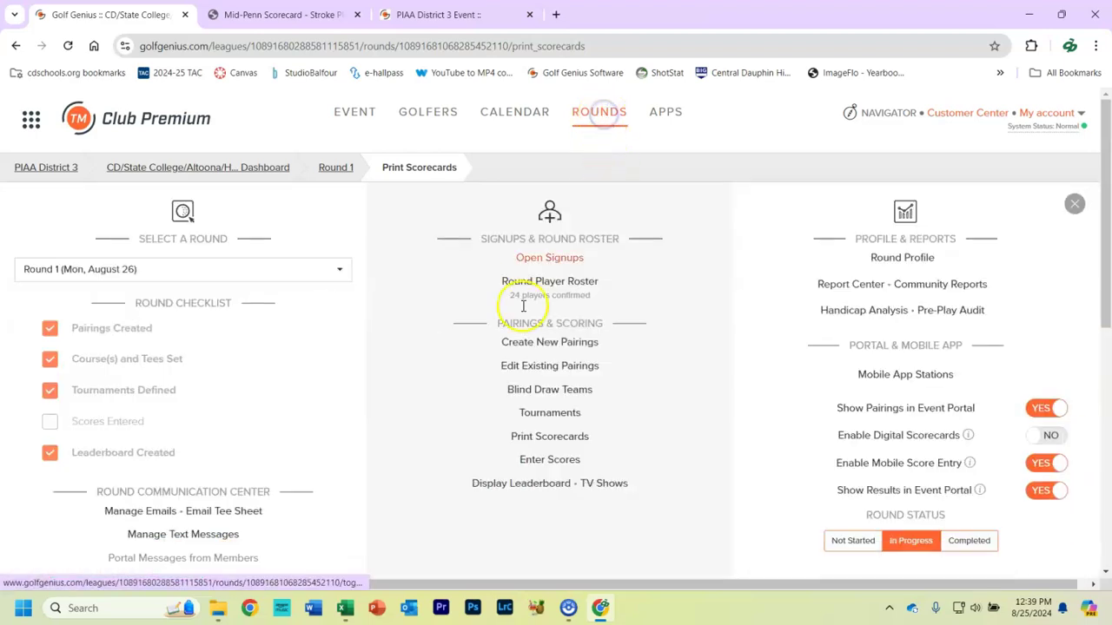
left_click(548, 461)
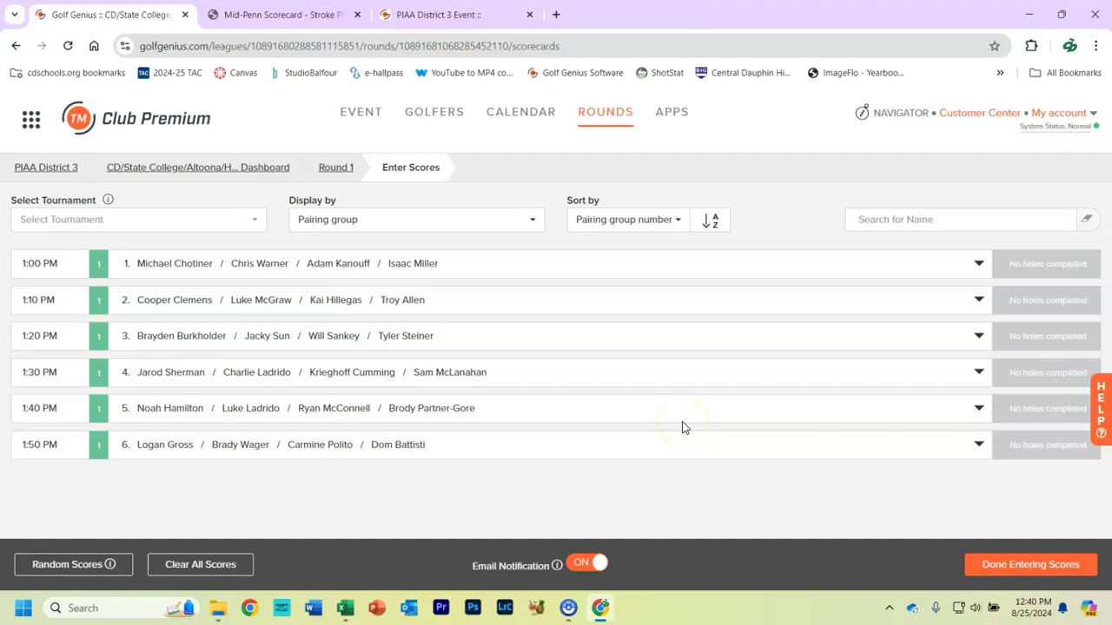
left_click(63, 573)
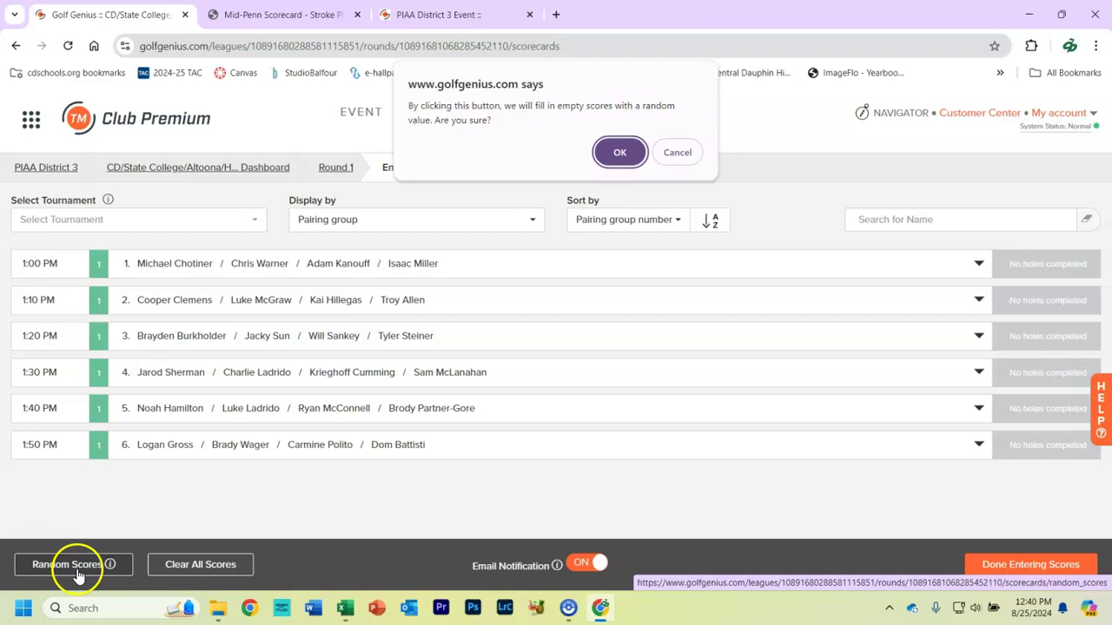
left_click(607, 157)
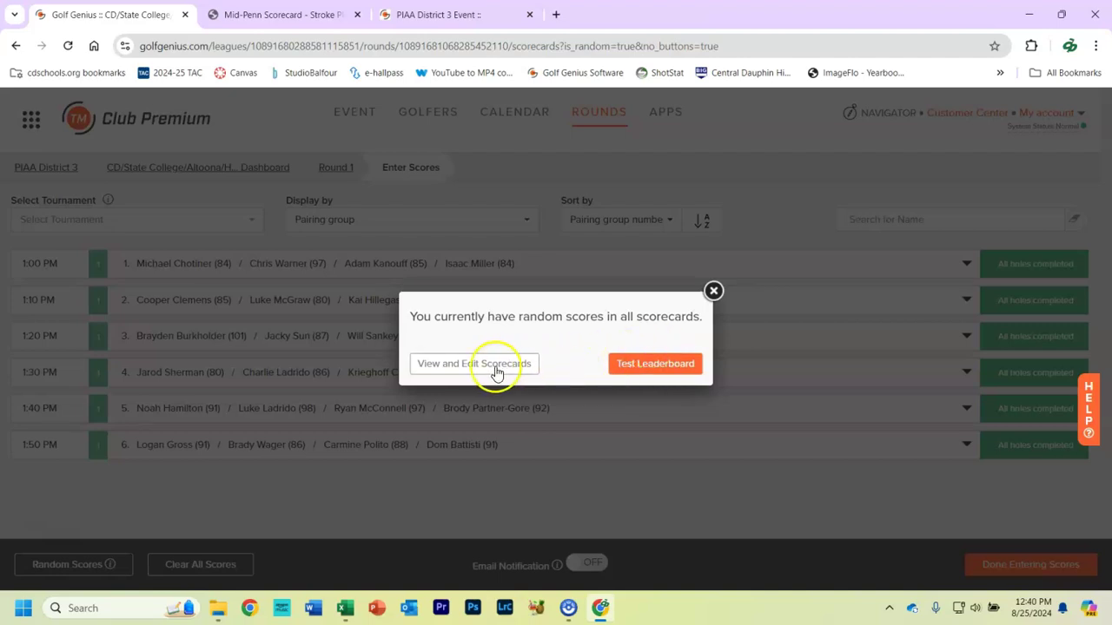
left_click(713, 290)
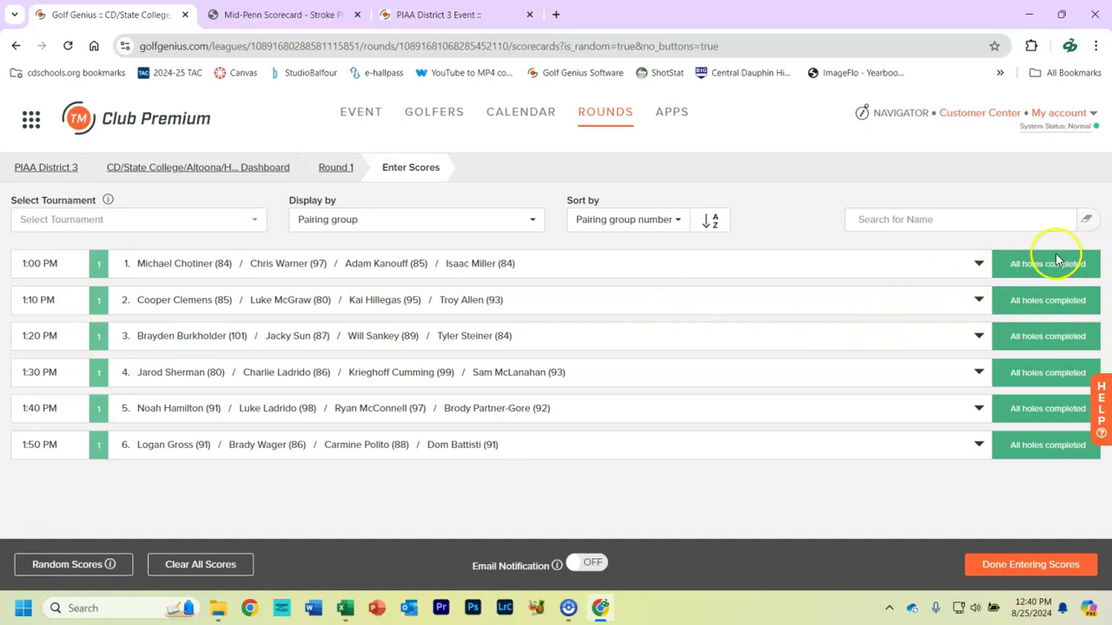
left_click(976, 263)
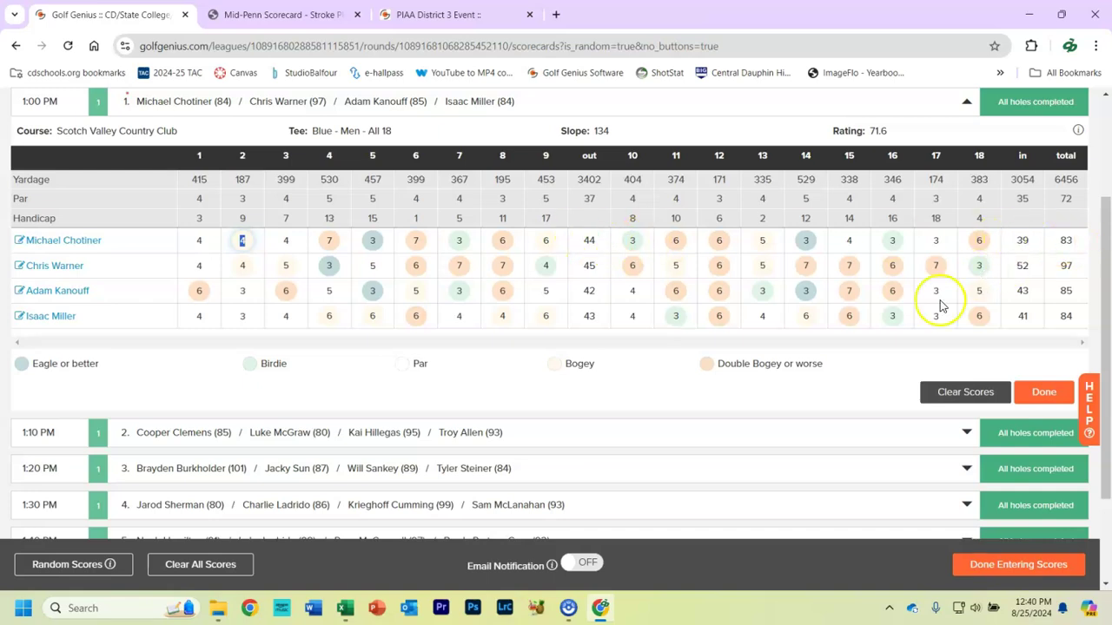
scroll(799, 382, "down", 1)
scroll(799, 321, "up", 1)
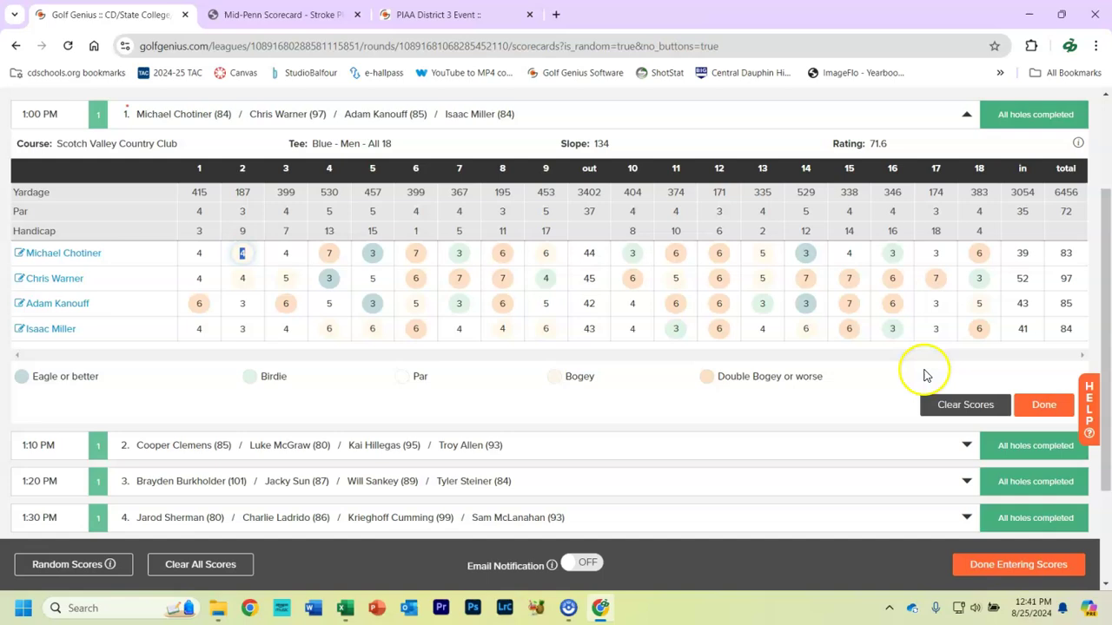
left_click(1049, 407)
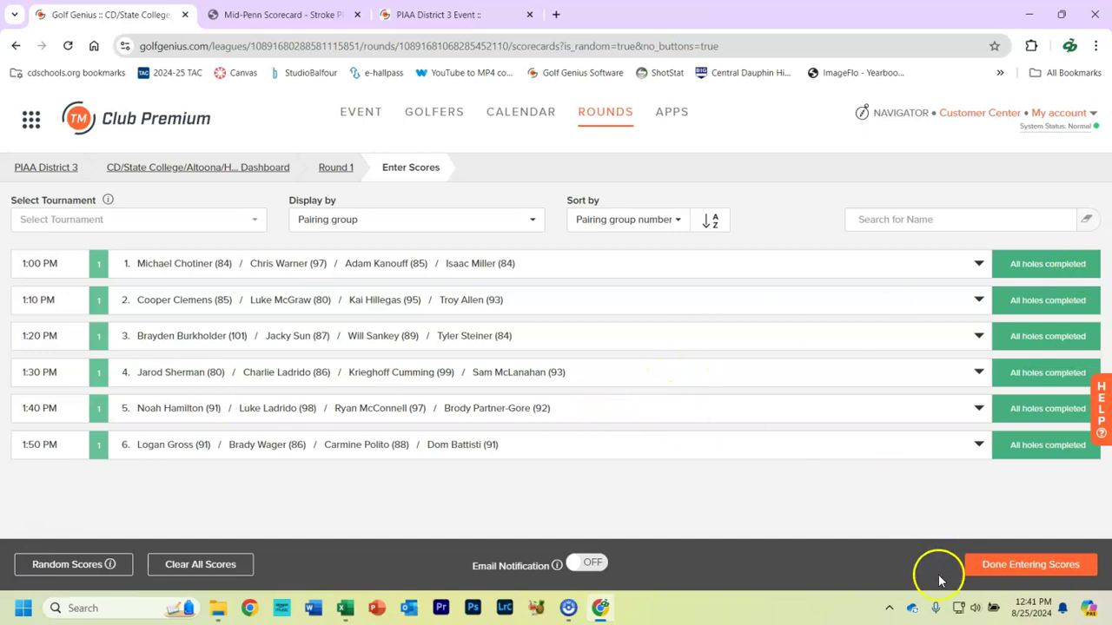
Finish score entry and set Round 1 status to Completed, turning off mobile scoring.
left_click(995, 563)
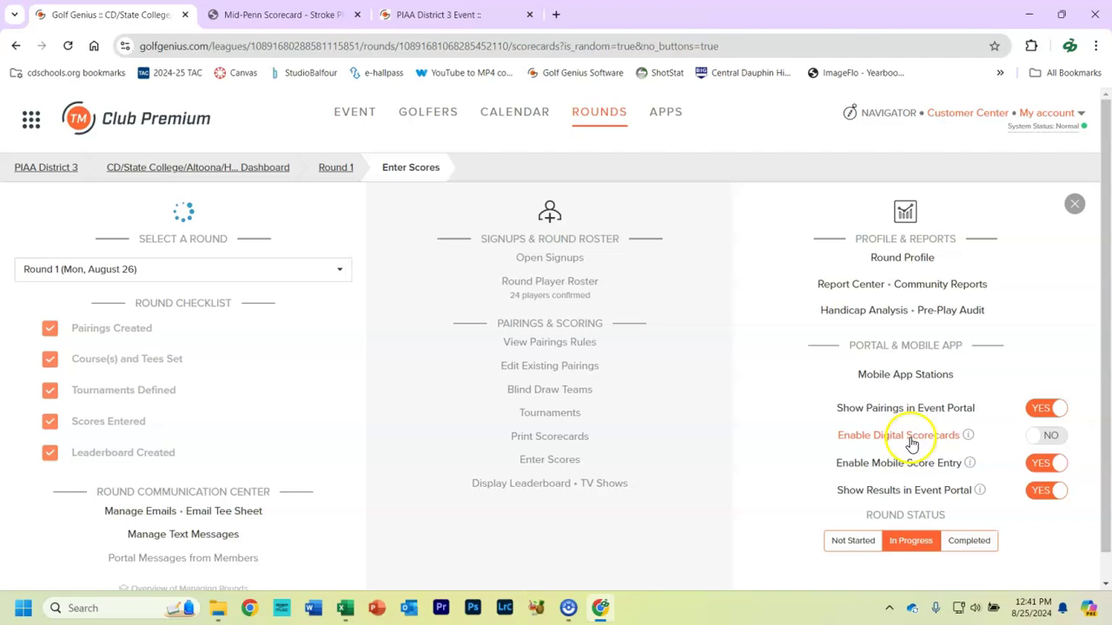
scroll(910, 442, "down", 1)
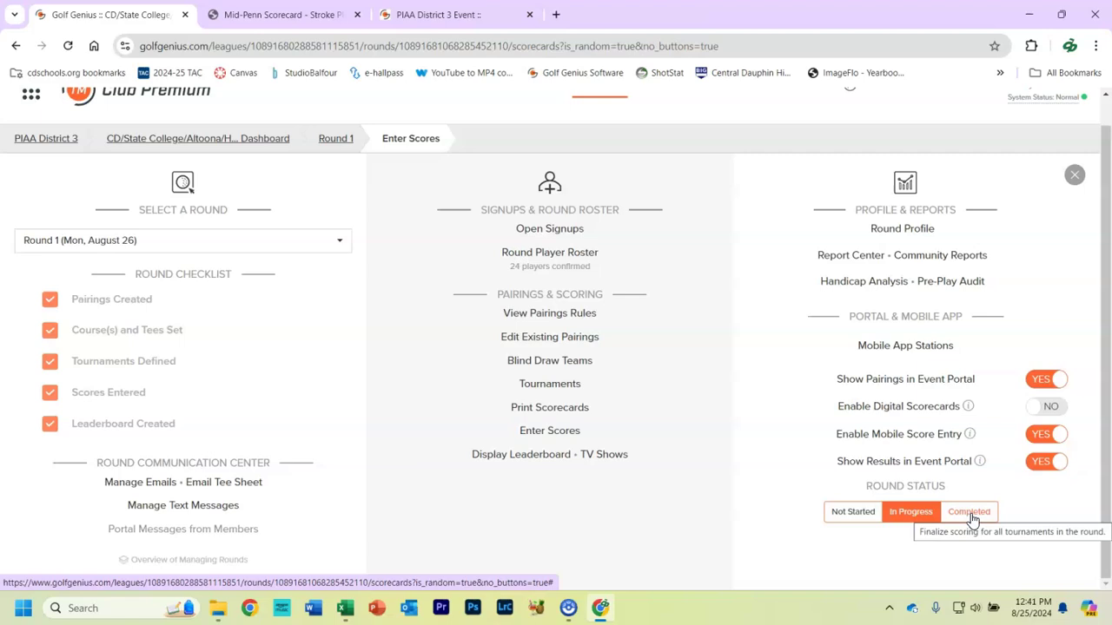
left_click(971, 514)
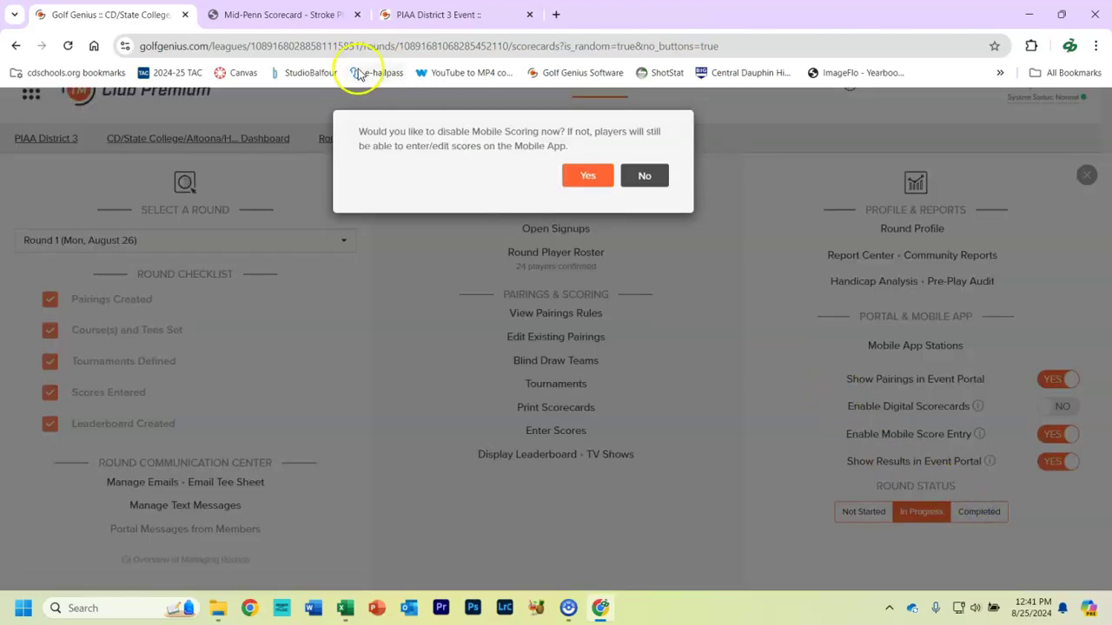
left_click(577, 175)
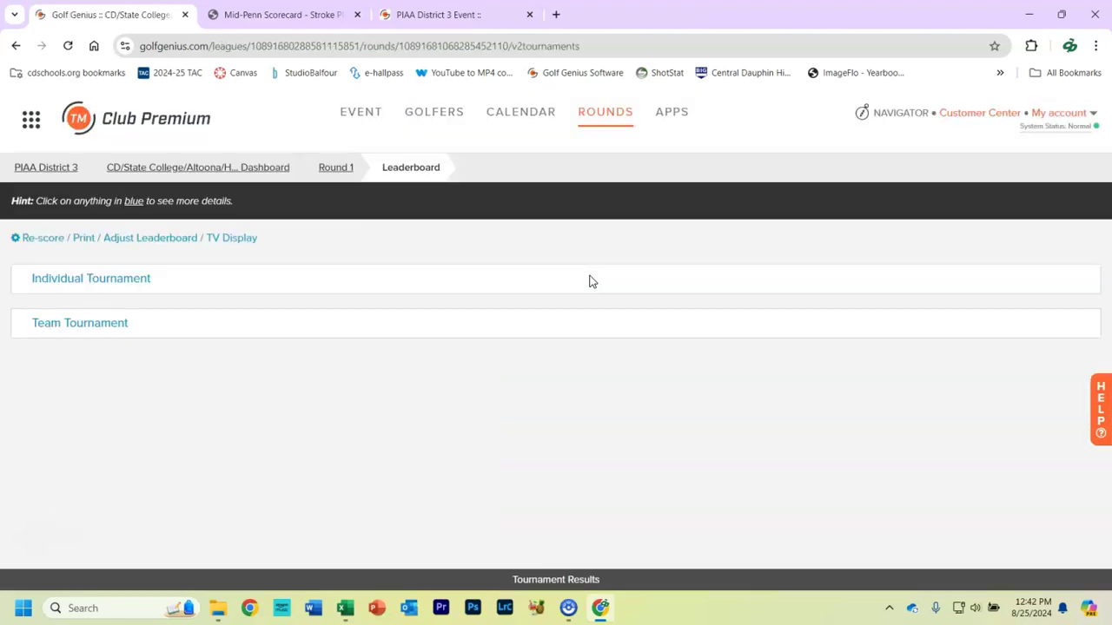
Export the leaderboard results as an XLS file from Re-score / Print / Adjust Leaderboard.
mouse_move(605, 112)
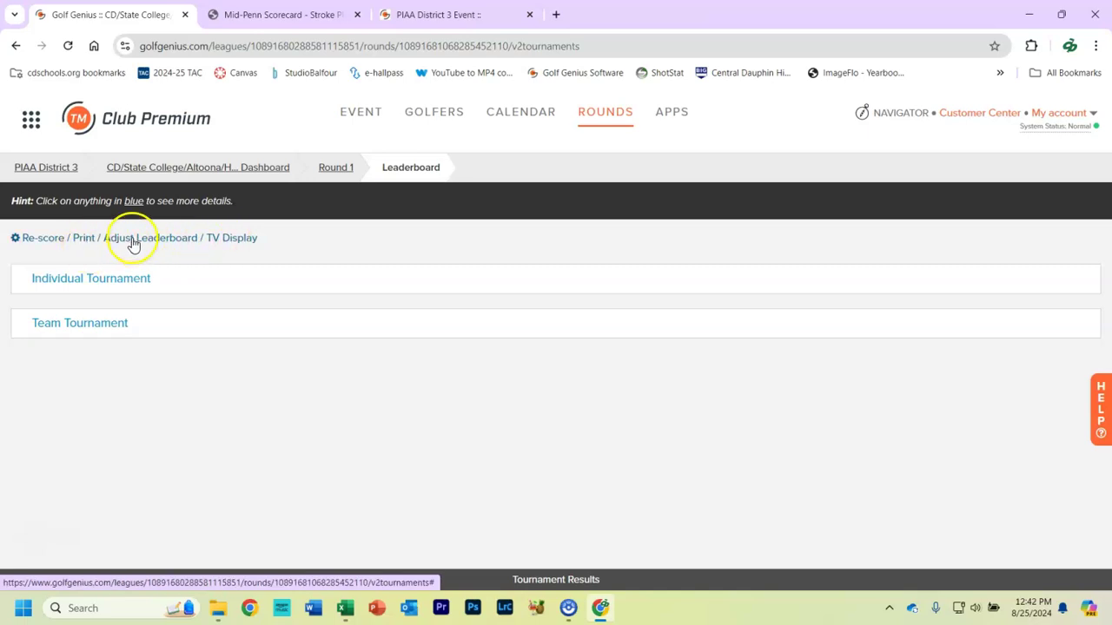
left_click(132, 241)
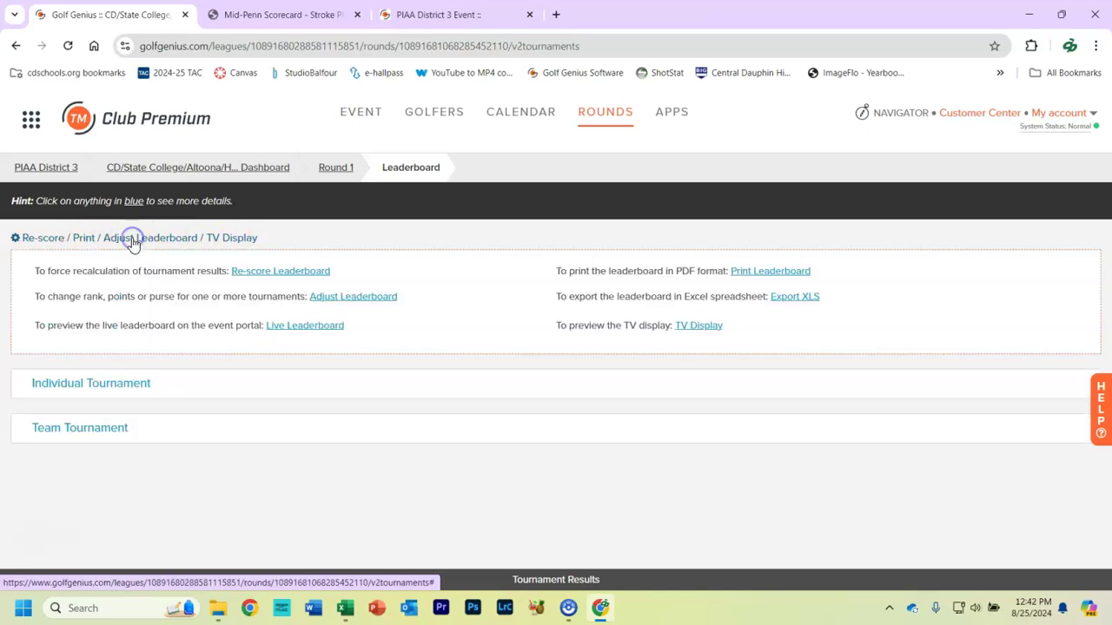
left_click(784, 299)
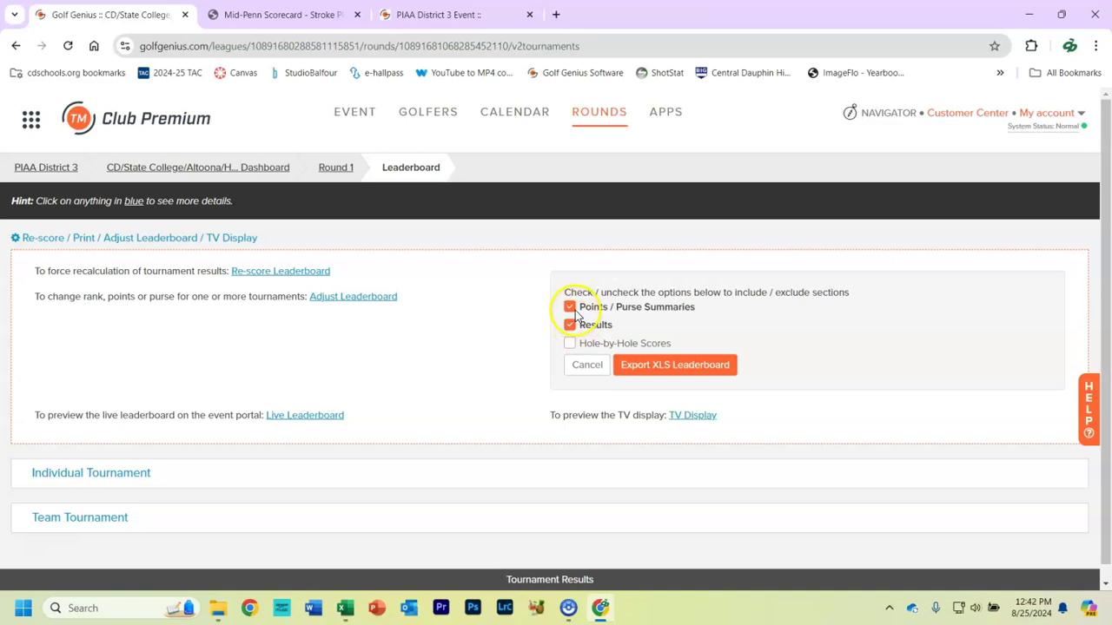
left_click(693, 365)
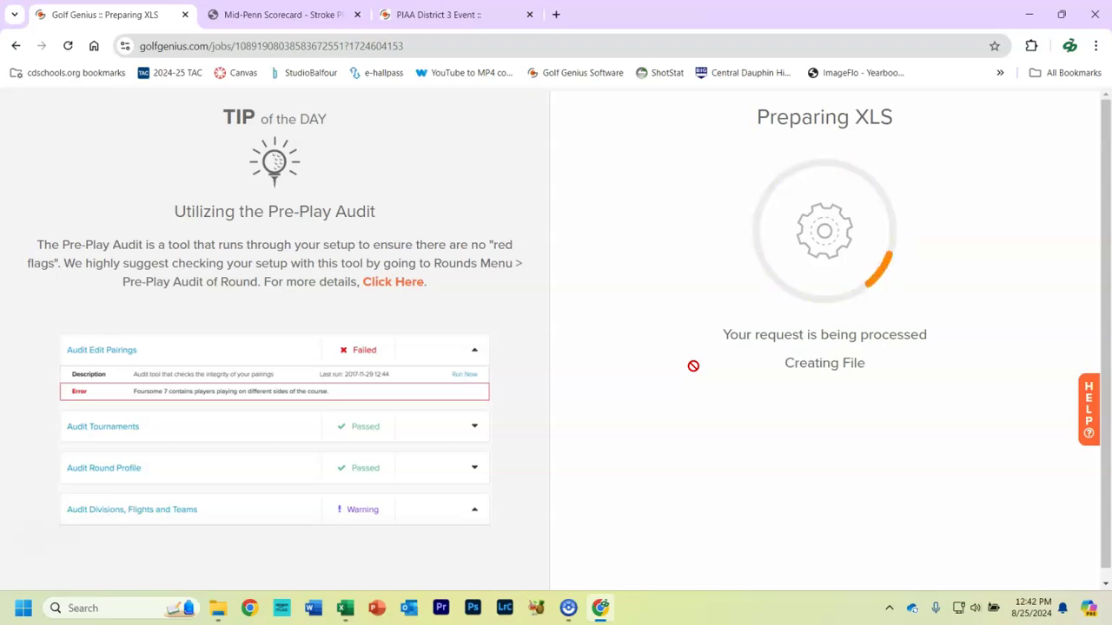
left_click(704, 369)
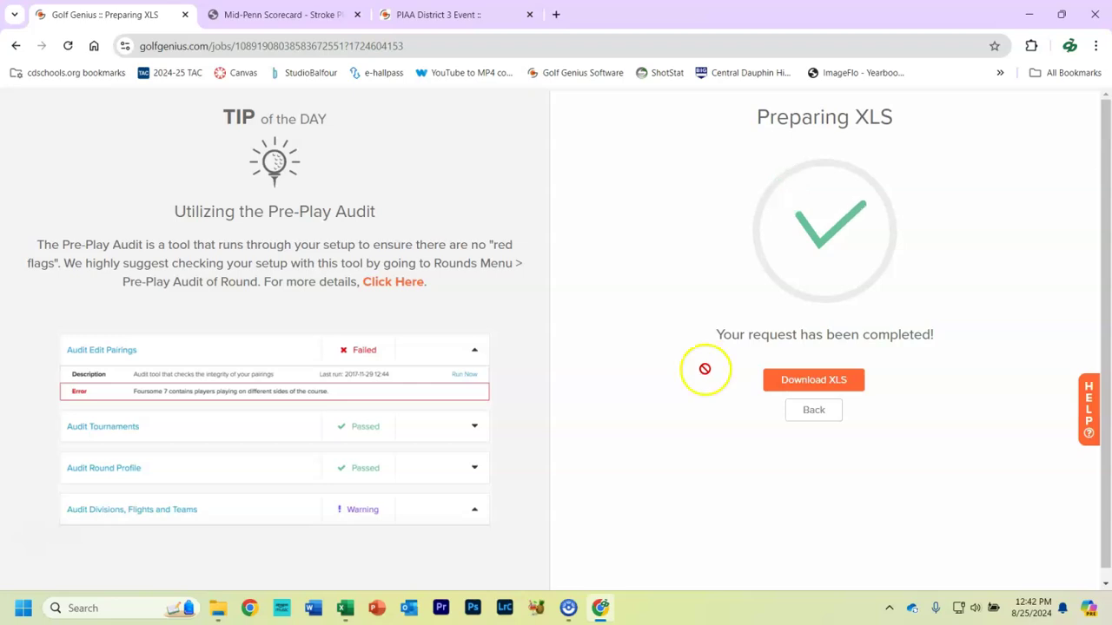
Open the downloaded Quad Match Leaderboard.xls workbook in Excel.
left_click(794, 379)
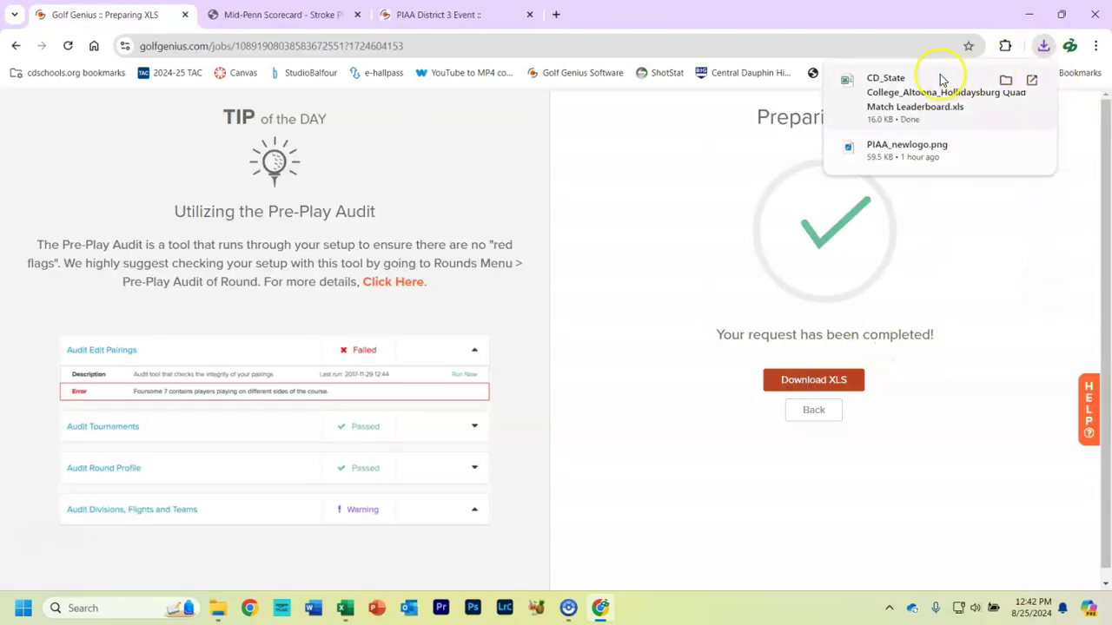
left_click(900, 87)
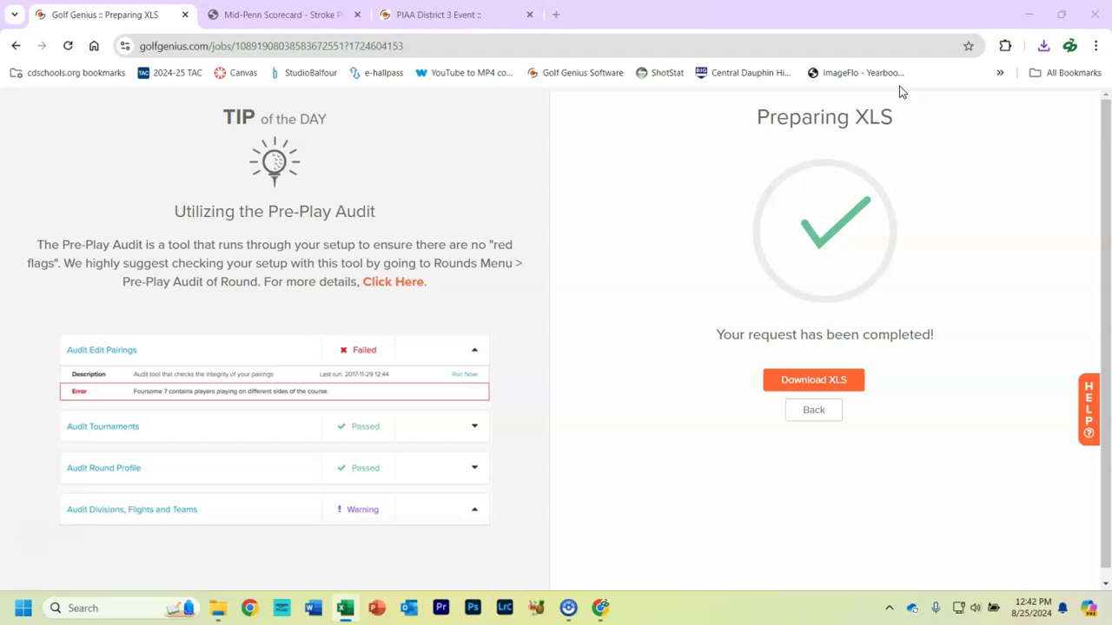
left_click(347, 610)
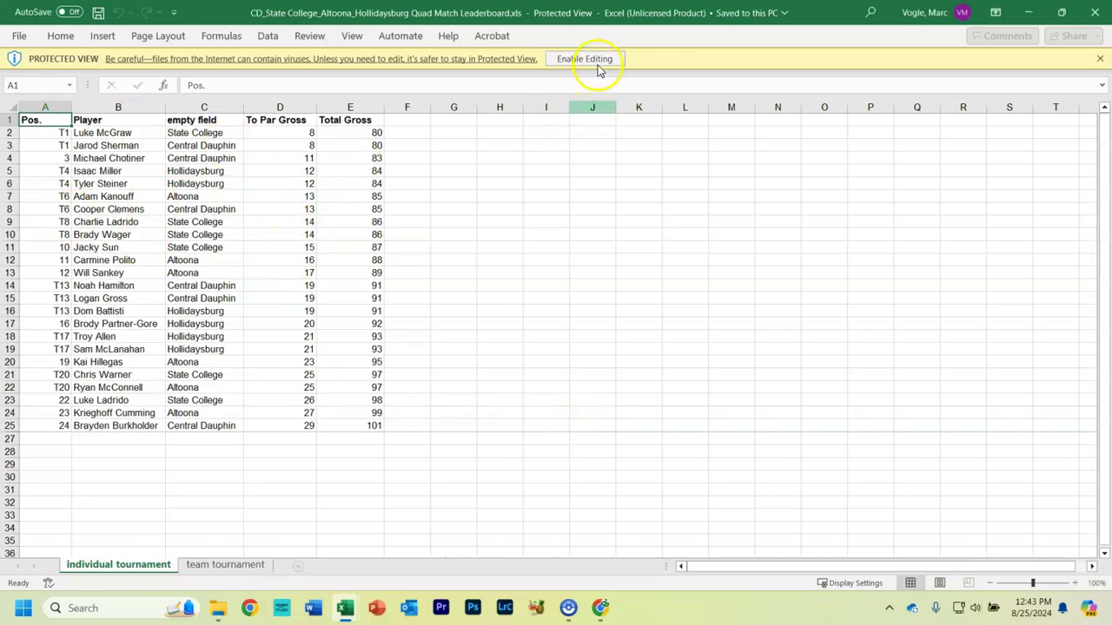
Enable editing and sort A2:E25 A to Z by the school ('empty field') column.
left_click(598, 70)
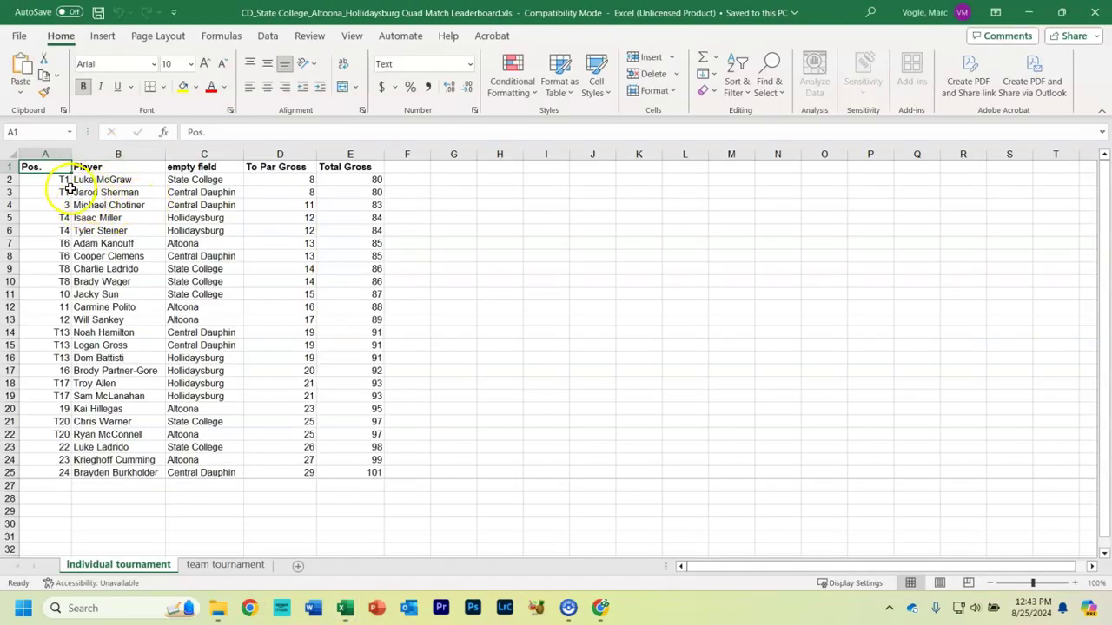
left_click_drag(62, 181, 343, 474)
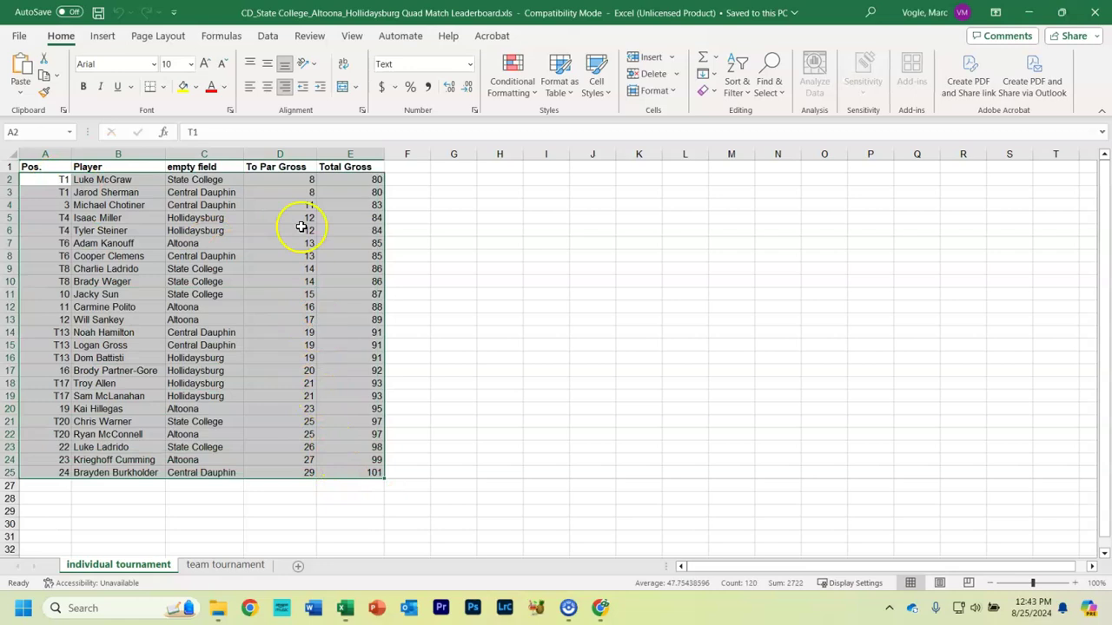
left_click(279, 41)
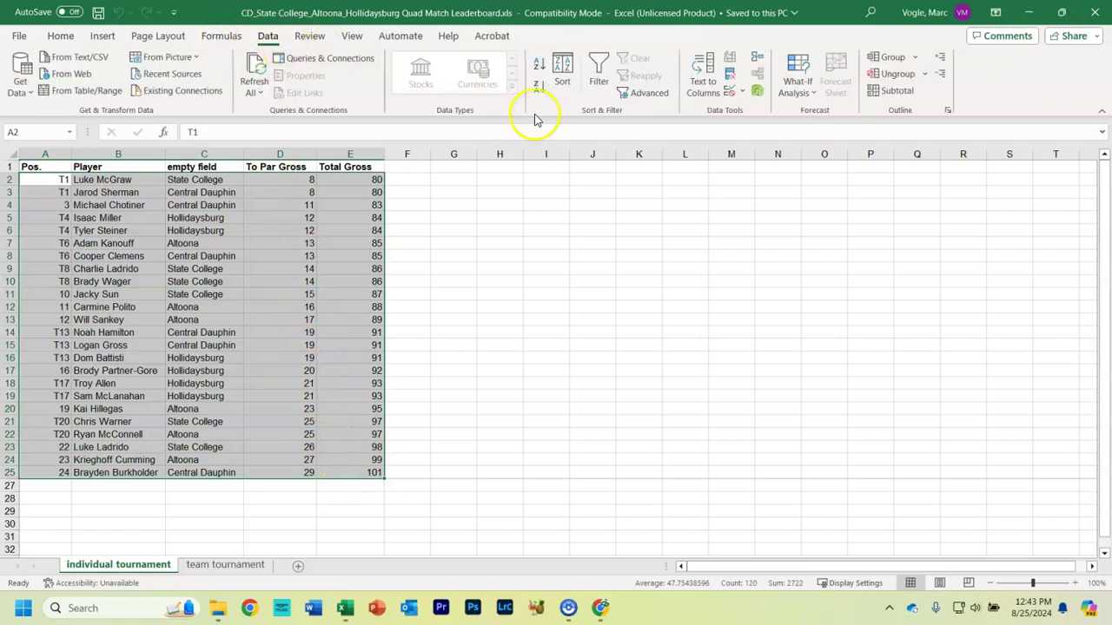
left_click(562, 71)
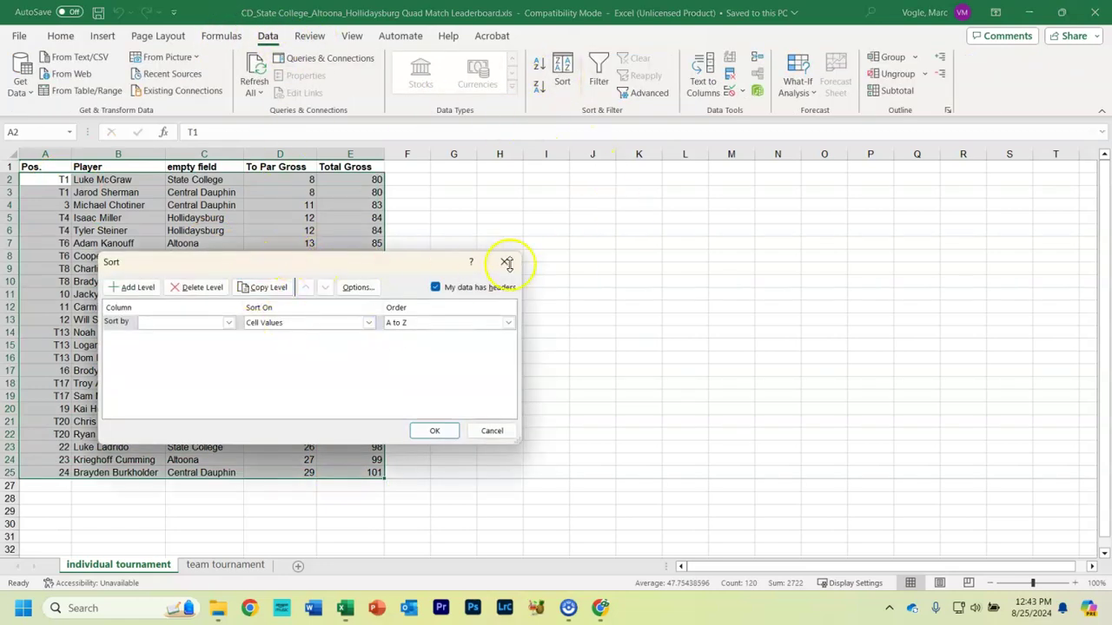
left_click(228, 323)
left_click(228, 323)
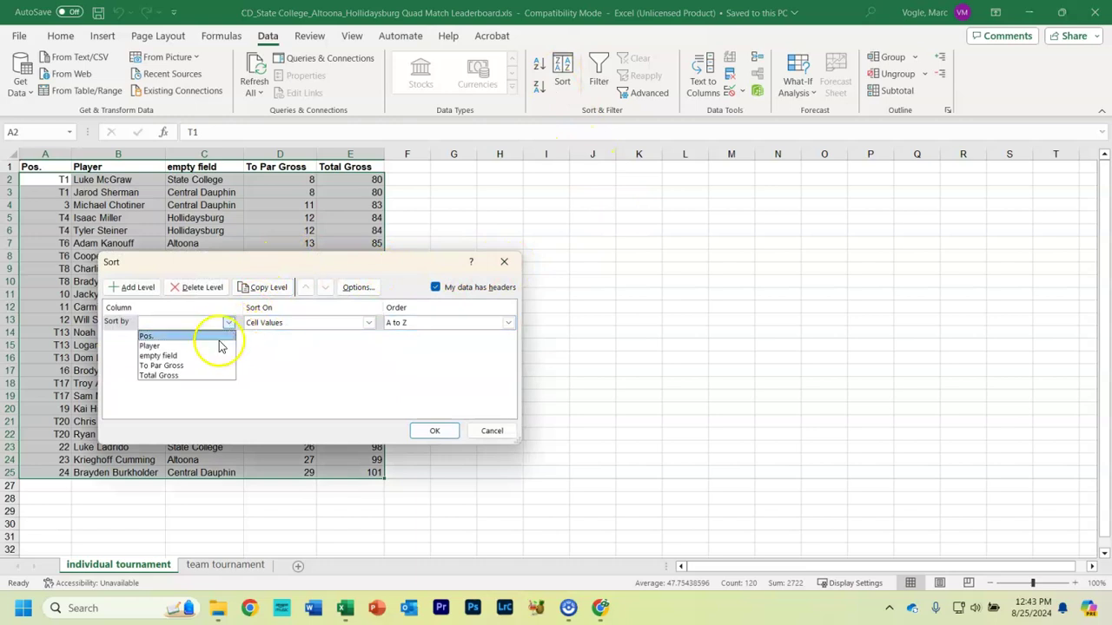
left_click(165, 355)
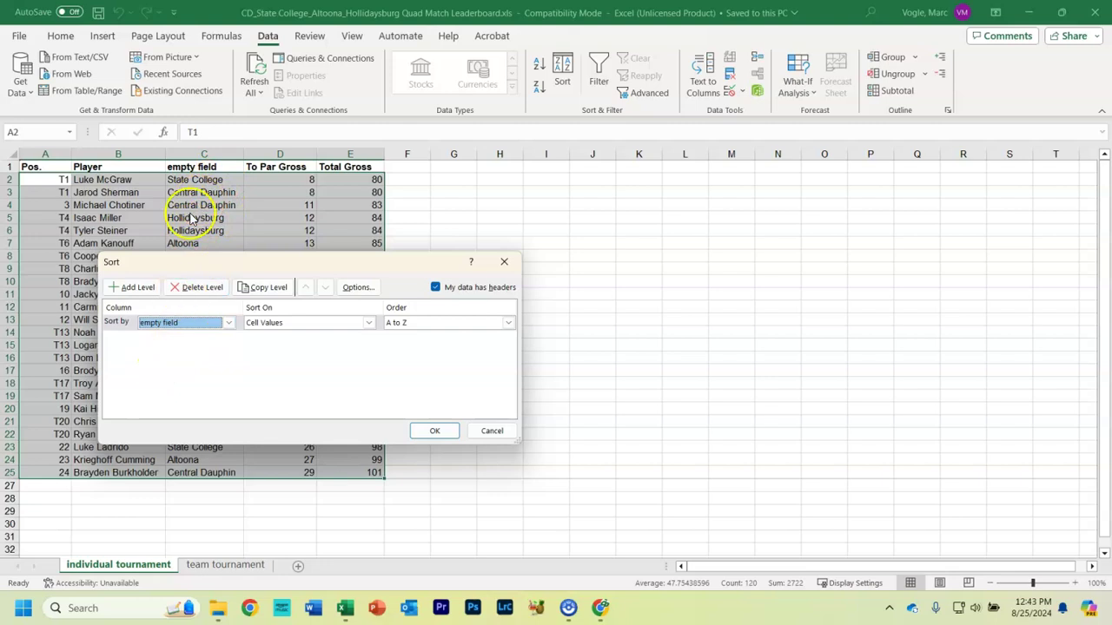
left_click(434, 431)
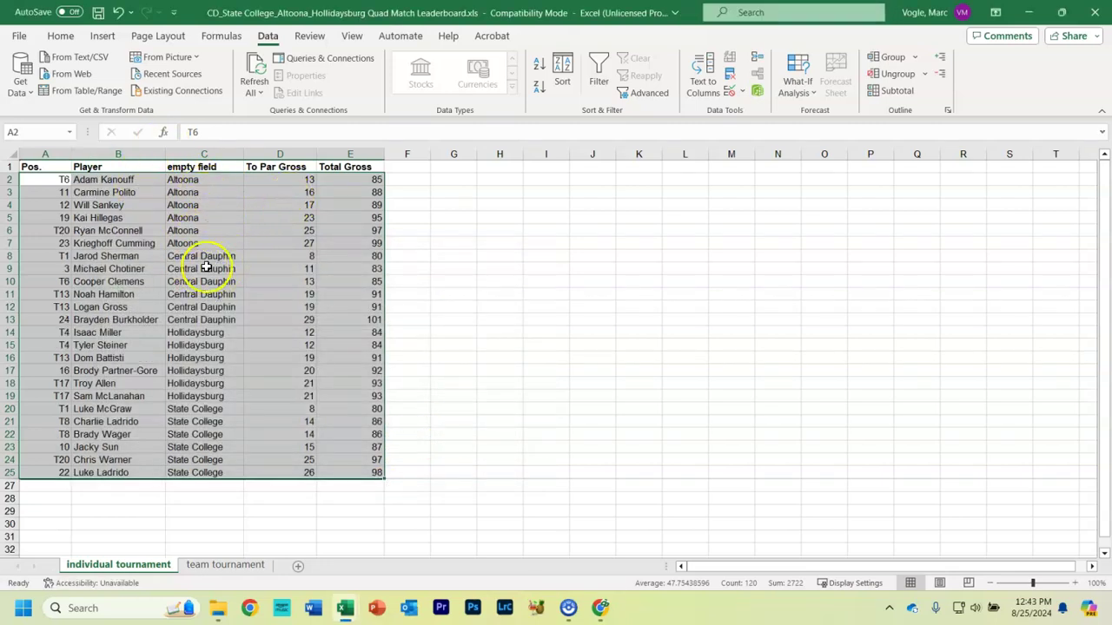
Delete the To Par Gross column and close the workbook.
left_click(448, 407)
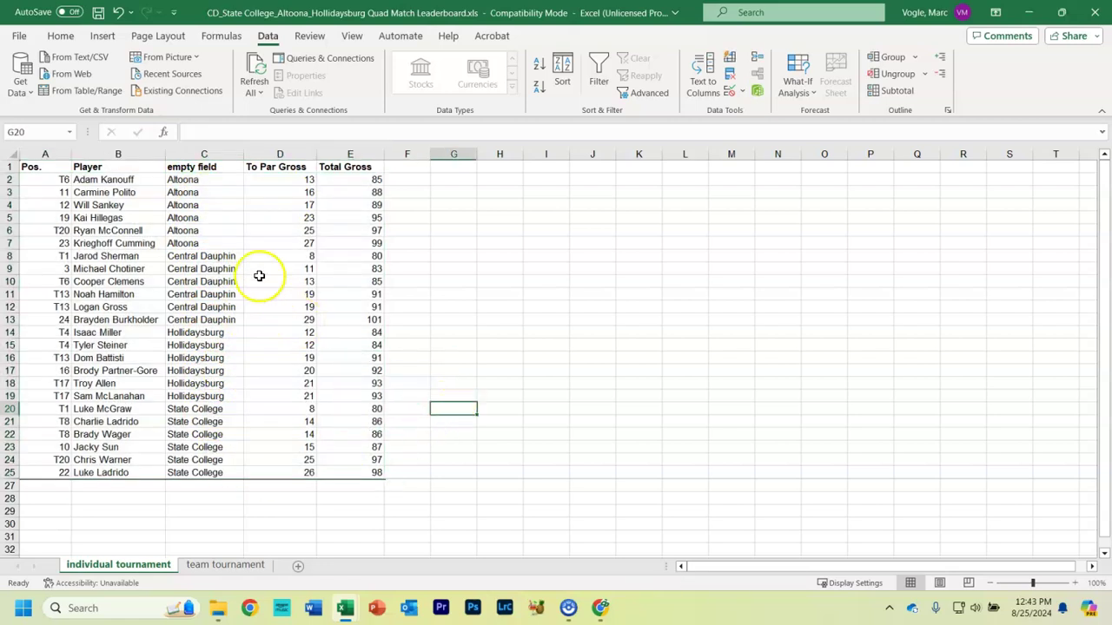
right_click(294, 159)
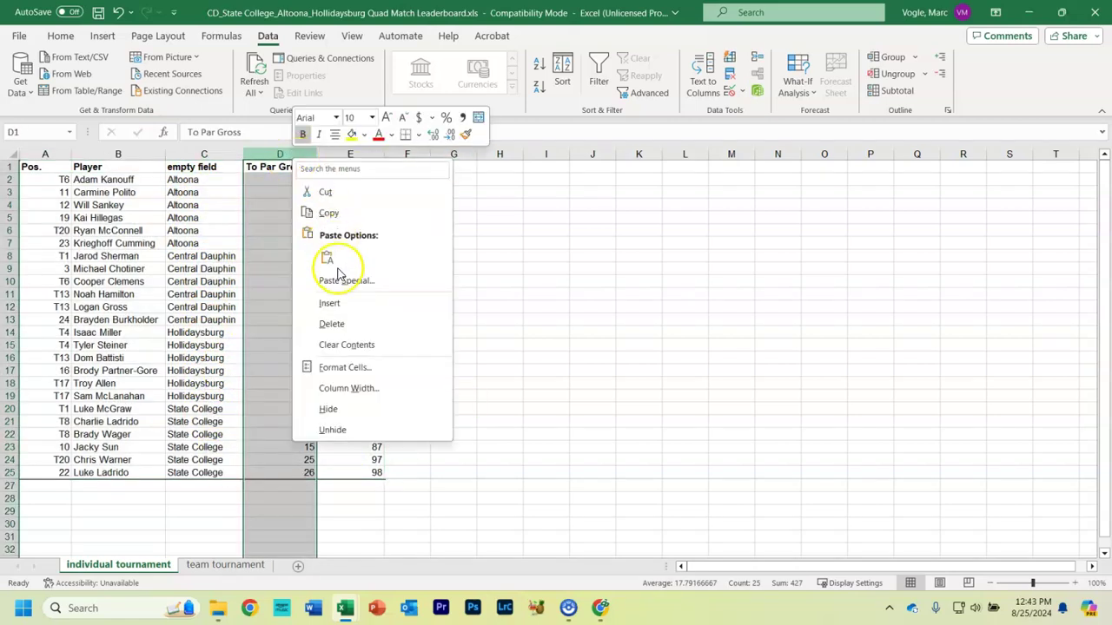
left_click(332, 324)
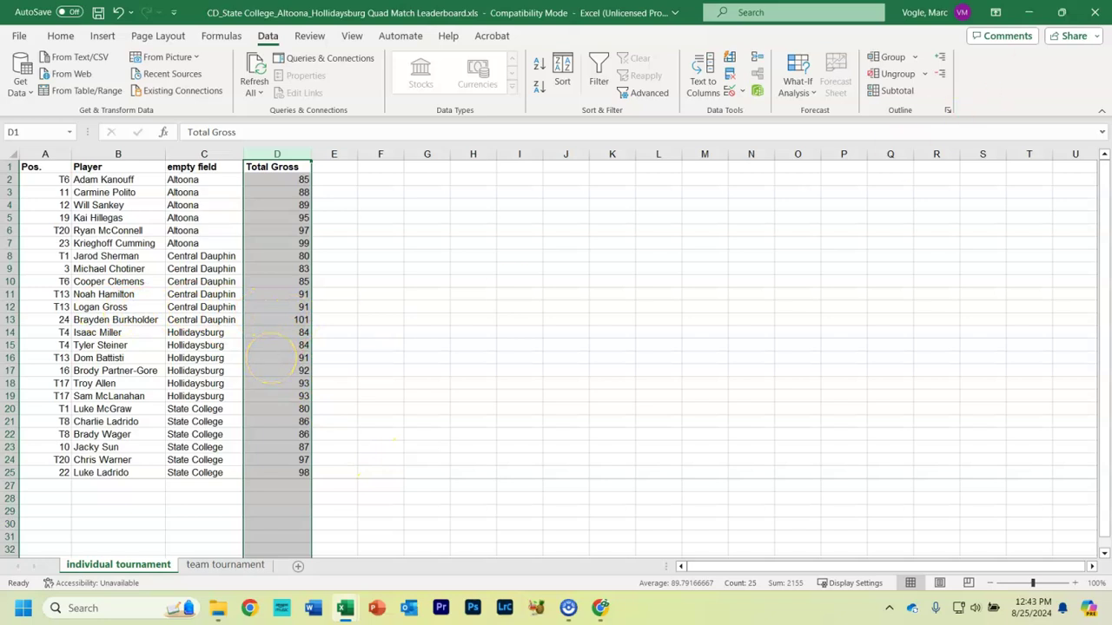
left_click(1093, 19)
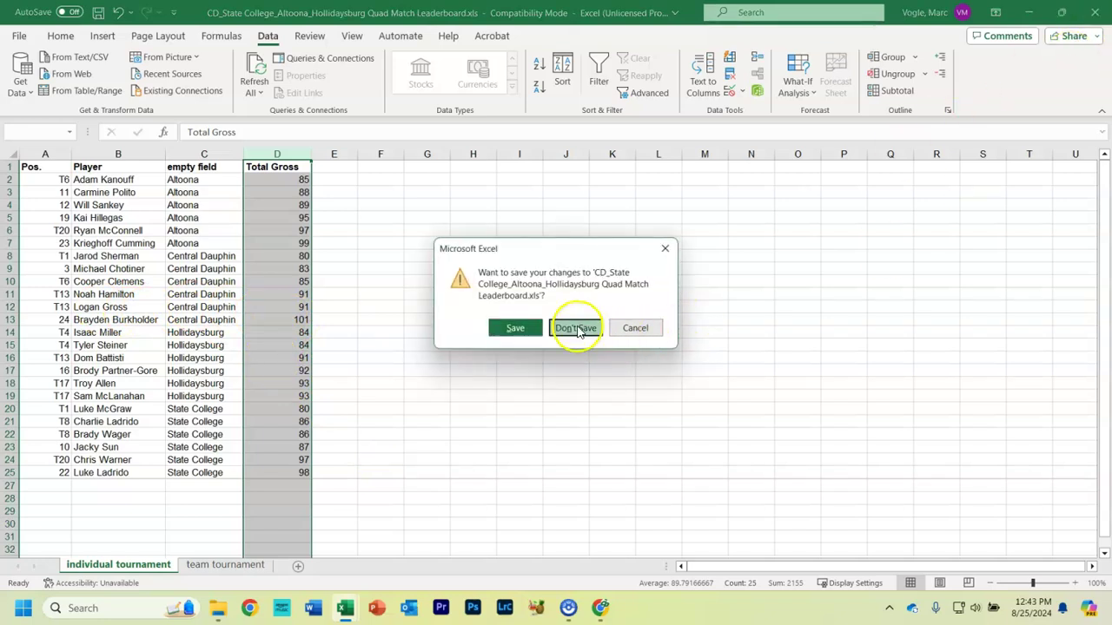
Discard the workbook changes, minimize Excel, and return to the Round 1 leaderboard's Rounds menu.
left_click(573, 325)
left_click(1029, 11)
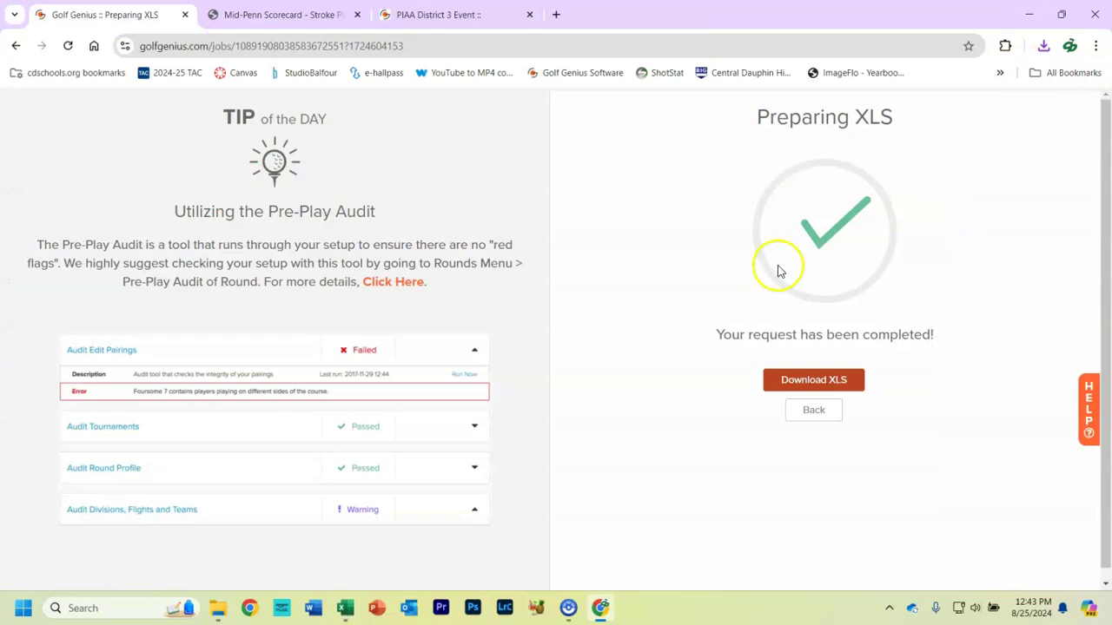
left_click(829, 410)
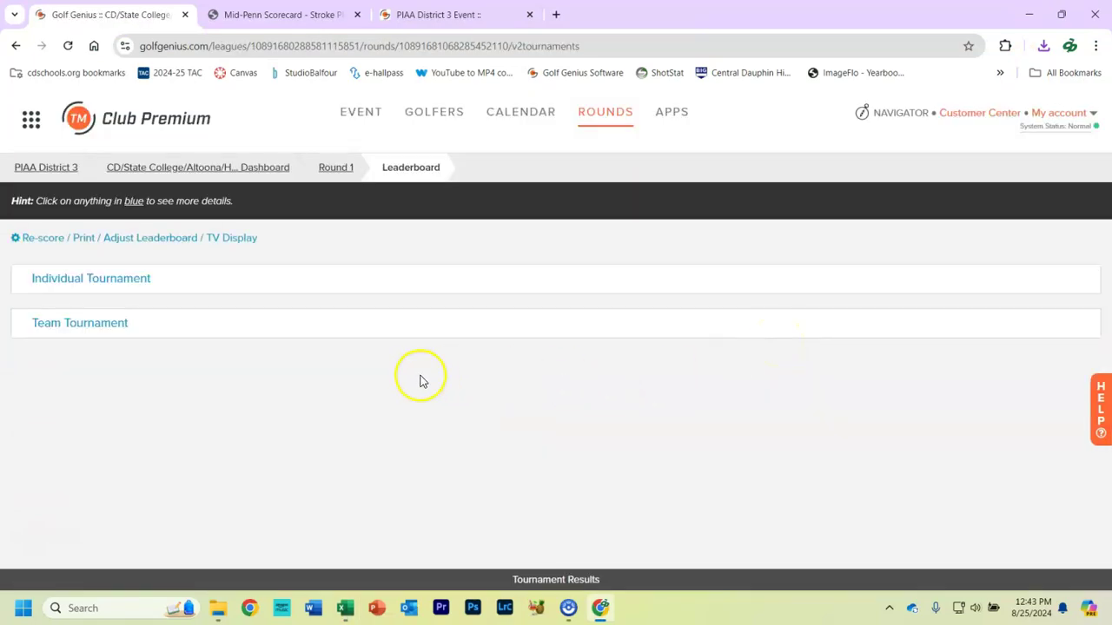
left_click(617, 116)
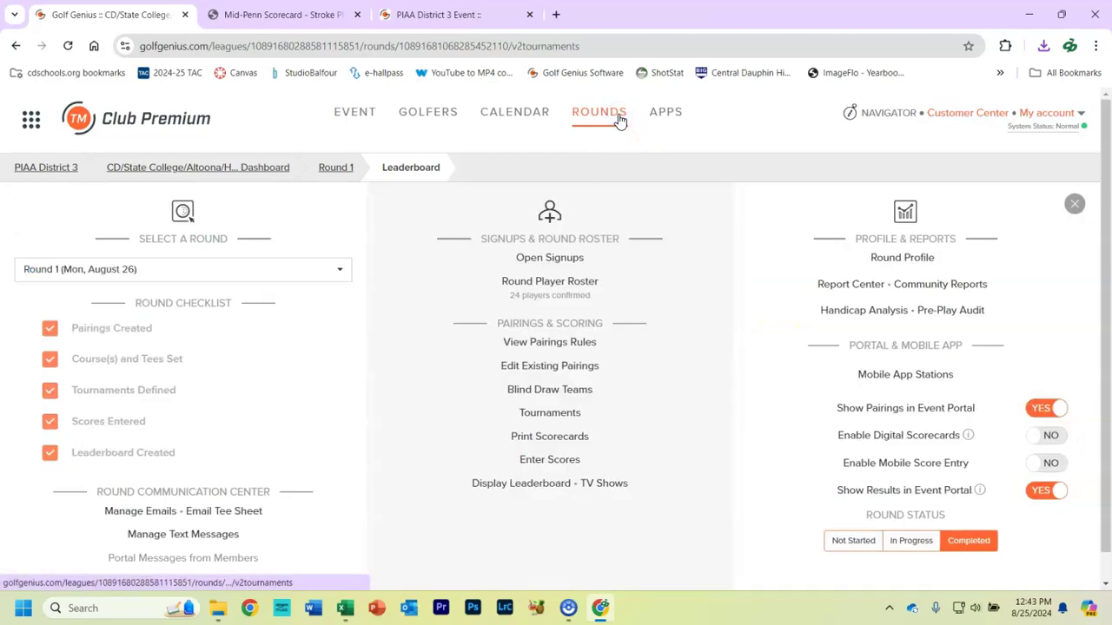